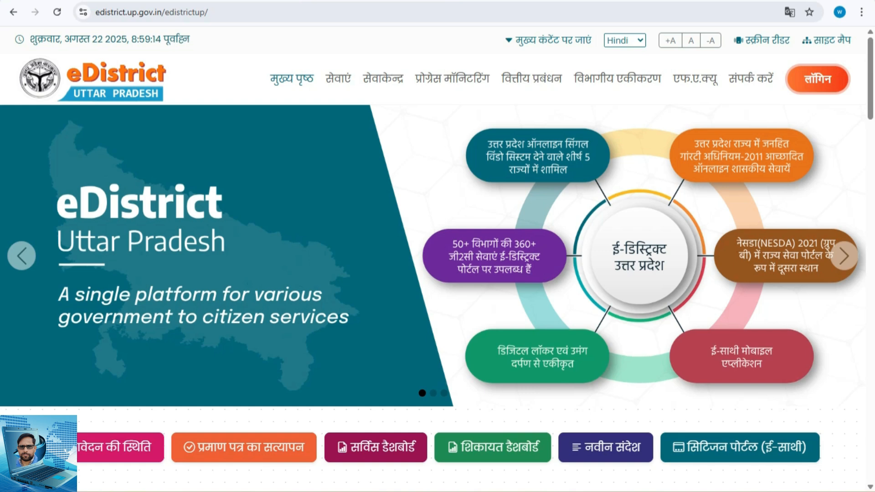
Look through the PDF list of Central Government services linked from the services page, and return to that page
{"action": "left_click", "coordinate": [337, 78]}
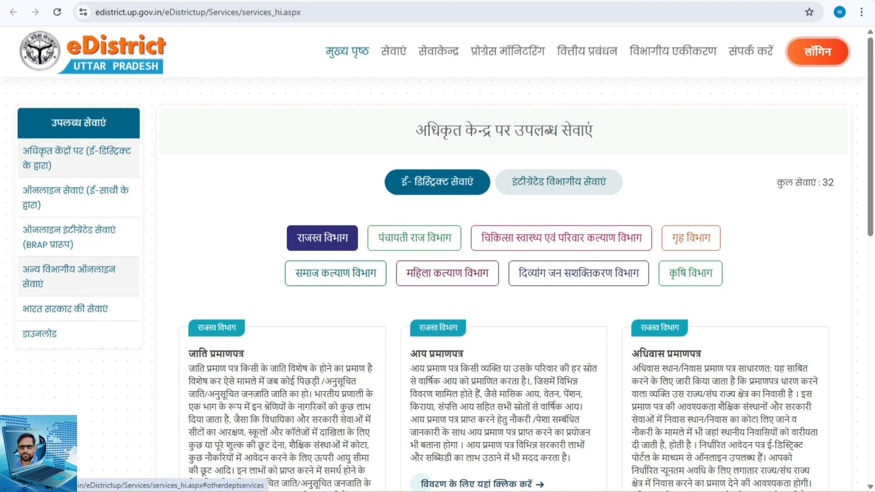
{"action": "left_click", "coordinate": [65, 309]}
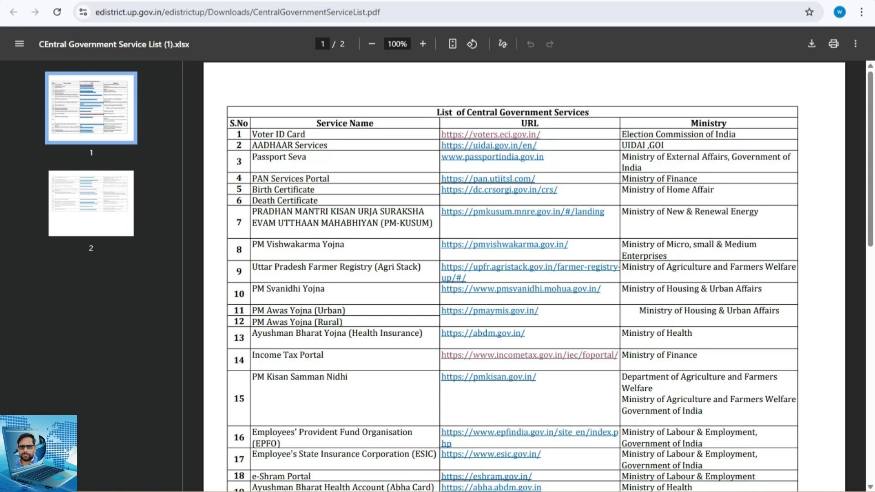
{"action": "scroll", "coordinate": [524, 273], "scroll_direction": "down", "scroll_amount": 4}
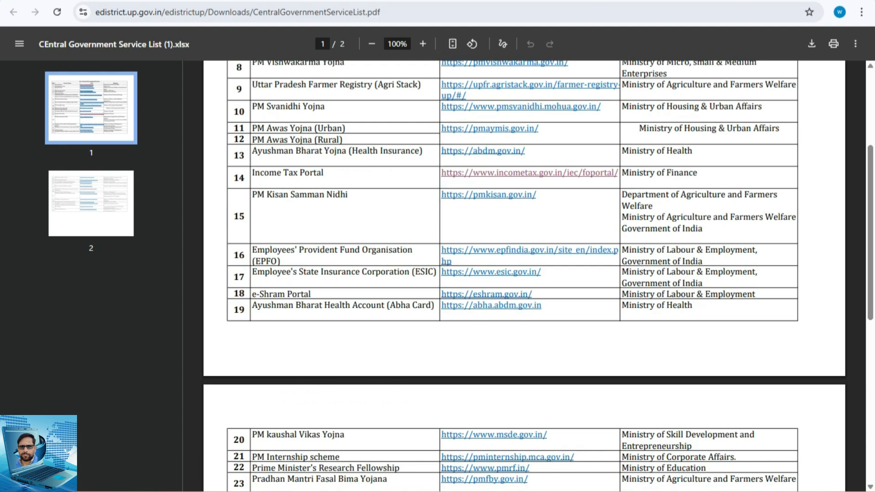
{"action": "key", "text": "alt+Left"}
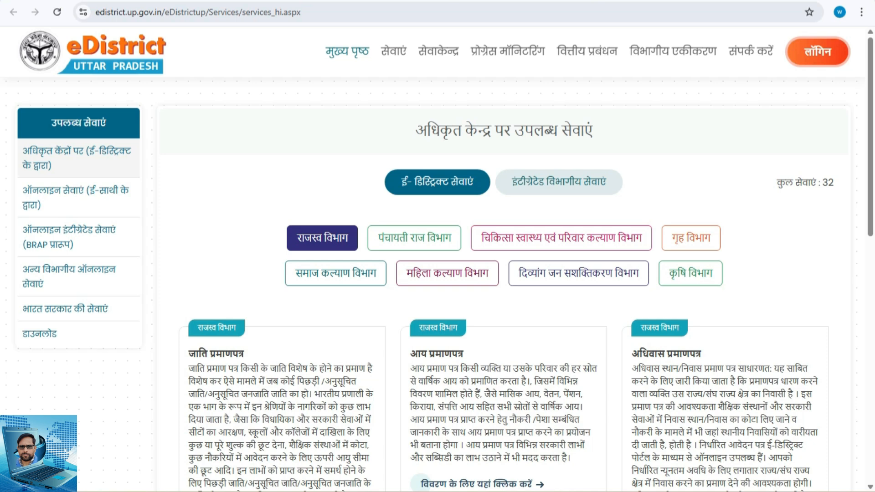
Open the details of the अधिवास प्रमाणपत्र service and its application form format
{"action": "scroll", "coordinate": [501, 274], "scroll_direction": "down", "scroll_amount": 4}
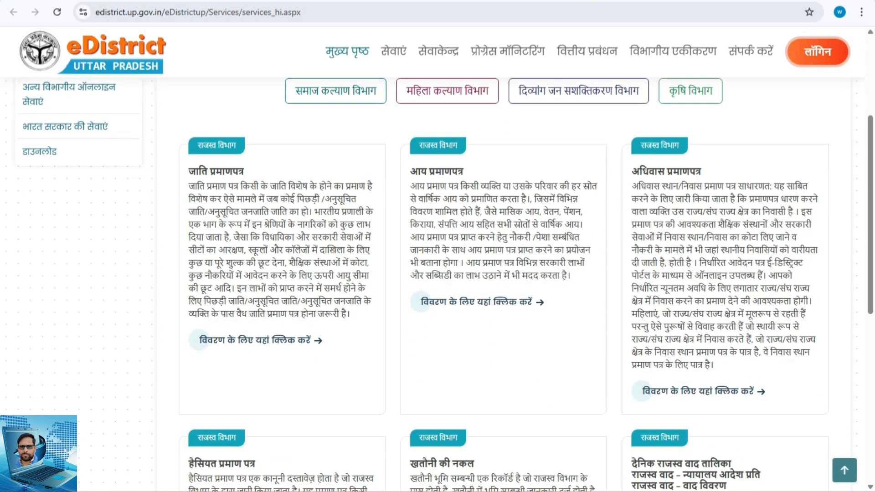
{"action": "scroll", "coordinate": [501, 274], "scroll_direction": "down", "scroll_amount": 4}
{"action": "scroll", "coordinate": [501, 274], "scroll_direction": "up", "scroll_amount": 4}
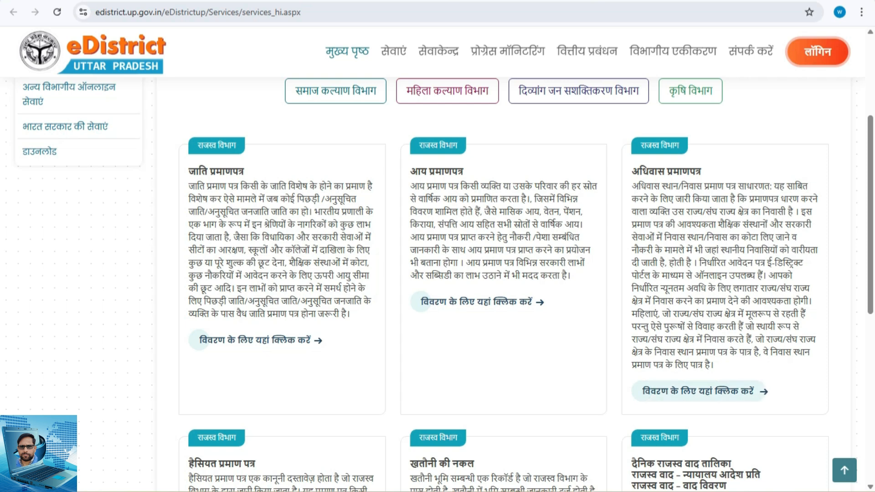
{"action": "left_click", "coordinate": [698, 391]}
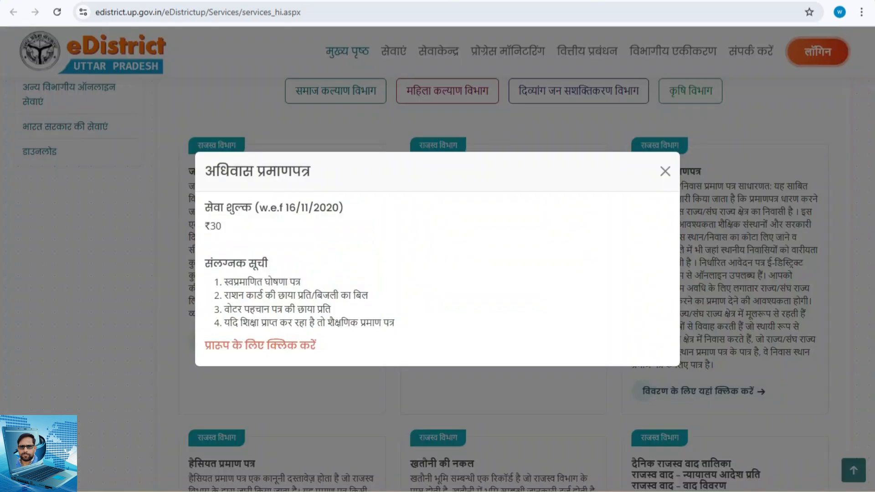
{"action": "left_click", "coordinate": [259, 345]}
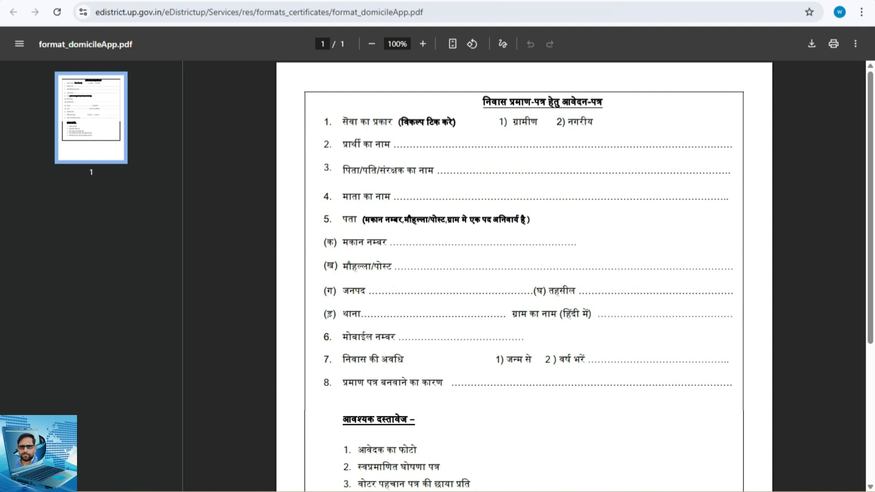
Review the whole domicile application form at 80% zoom, and close it along with the service details
{"action": "scroll", "coordinate": [525, 274], "scroll_direction": "down", "scroll_amount": 5}
{"action": "scroll", "coordinate": [525, 273], "scroll_direction": "up", "scroll_amount": 5}
{"action": "left_click", "coordinate": [855, 44]}
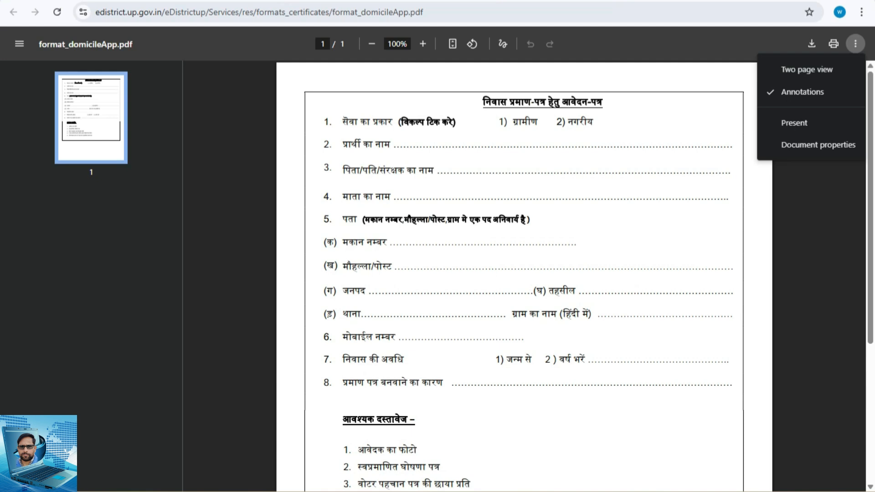
{"action": "left_click", "coordinate": [371, 44]}
{"action": "left_click", "coordinate": [371, 44]}
{"action": "left_click", "coordinate": [372, 44]}
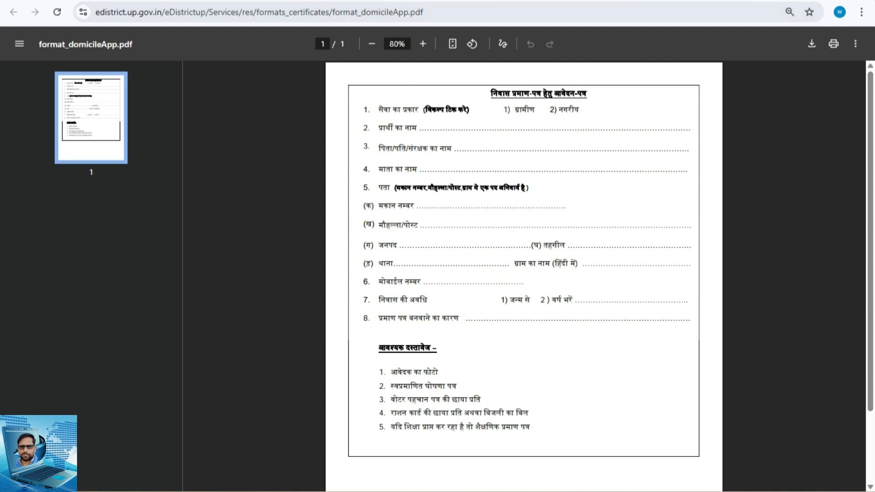
{"action": "key", "text": "ctrl+w"}
{"action": "left_click", "coordinate": [665, 171]}
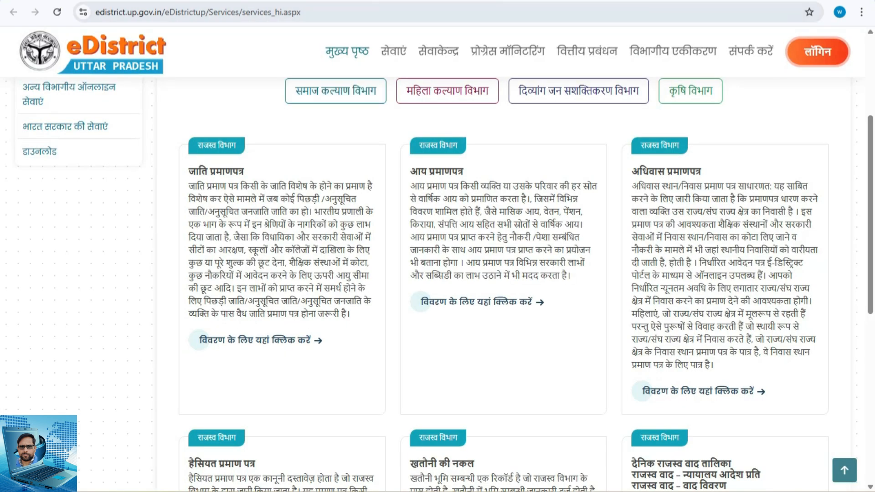
Return to the portal's home page and view the certificate verification form before closing it
{"action": "left_click", "coordinate": [348, 51]}
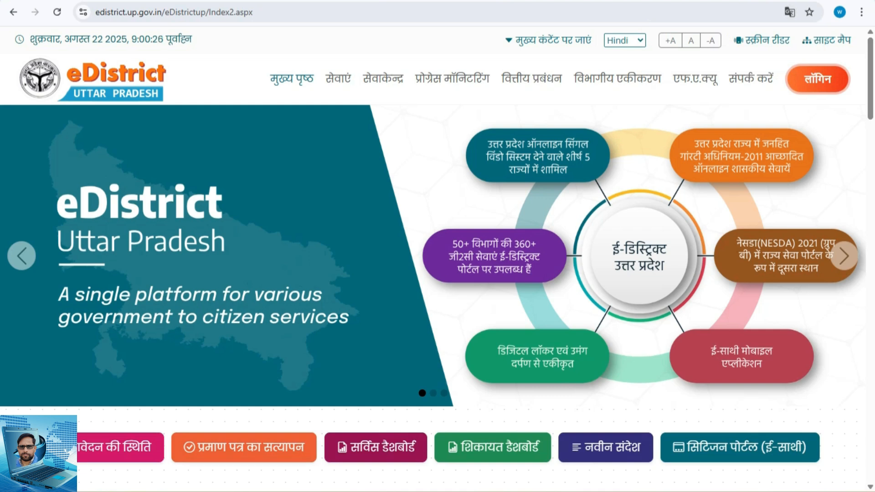
{"action": "left_click", "coordinate": [244, 447]}
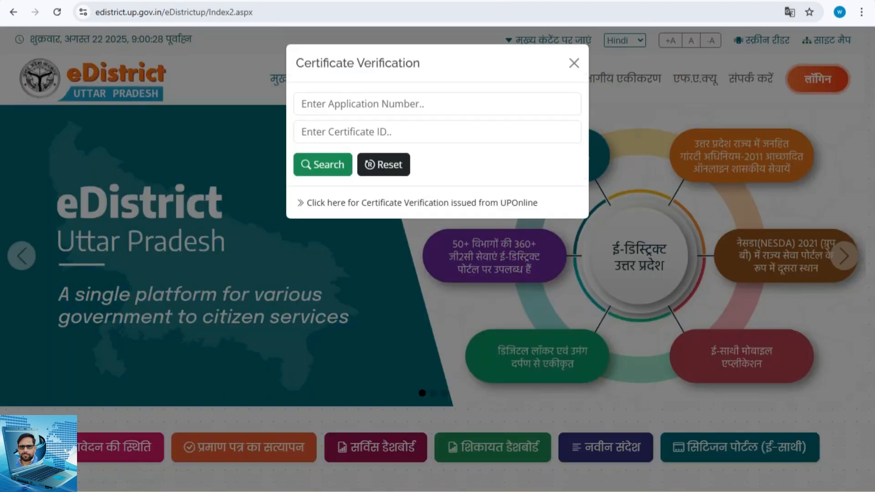
{"action": "left_click", "coordinate": [574, 63]}
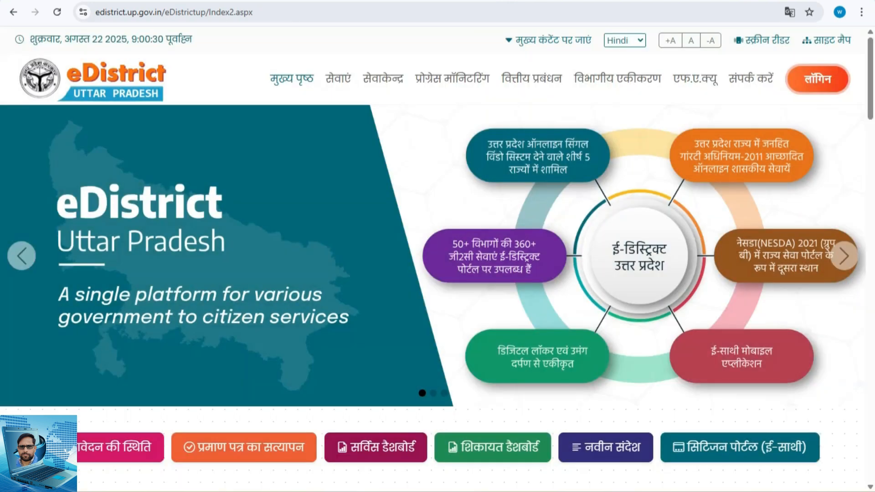
{"action": "mouse_move", "coordinate": [642, 491]}
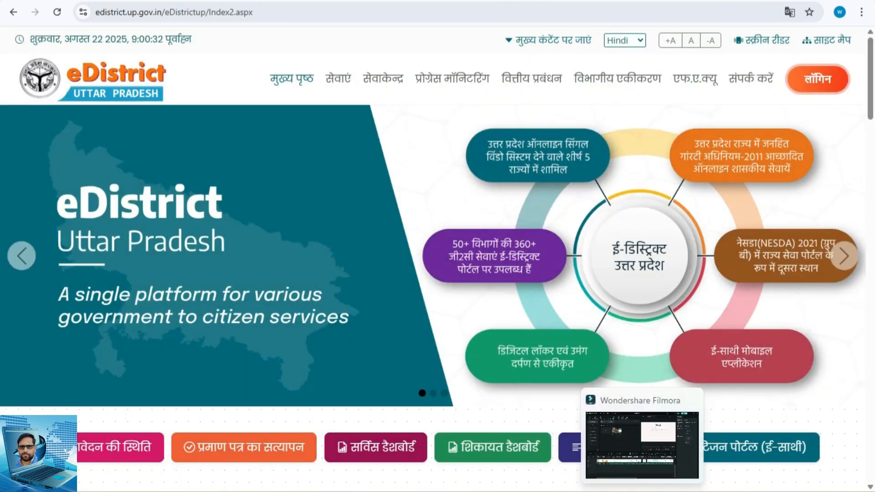
{"action": "left_click", "coordinate": [700, 491]}
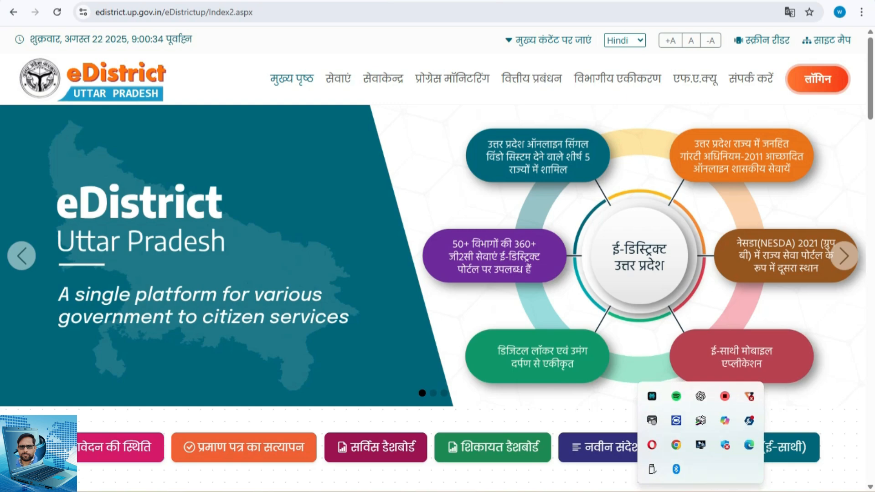
{"action": "left_click", "coordinate": [642, 491]}
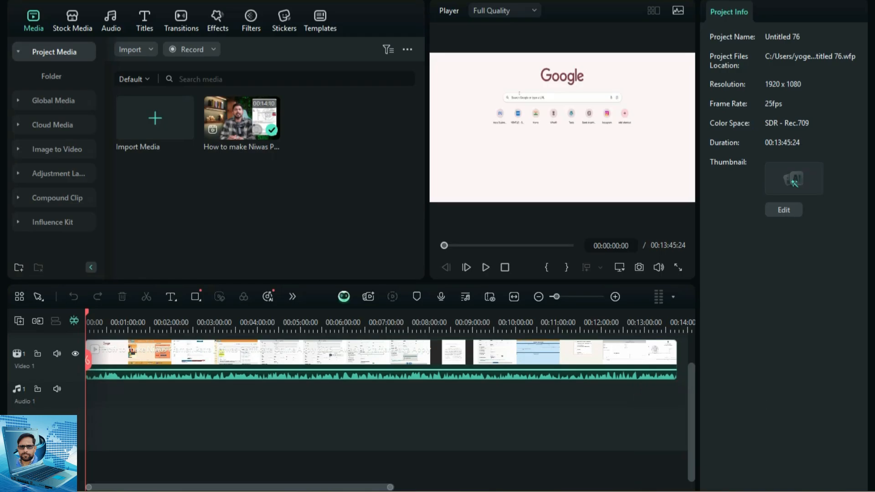
{"action": "left_click", "coordinate": [700, 491]}
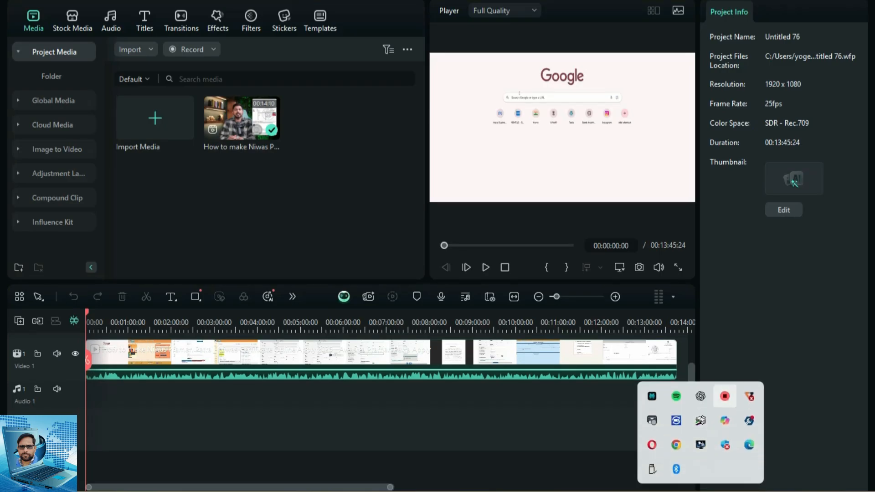
{"action": "right_click", "coordinate": [726, 396]}
{"action": "left_click", "coordinate": [760, 408]}
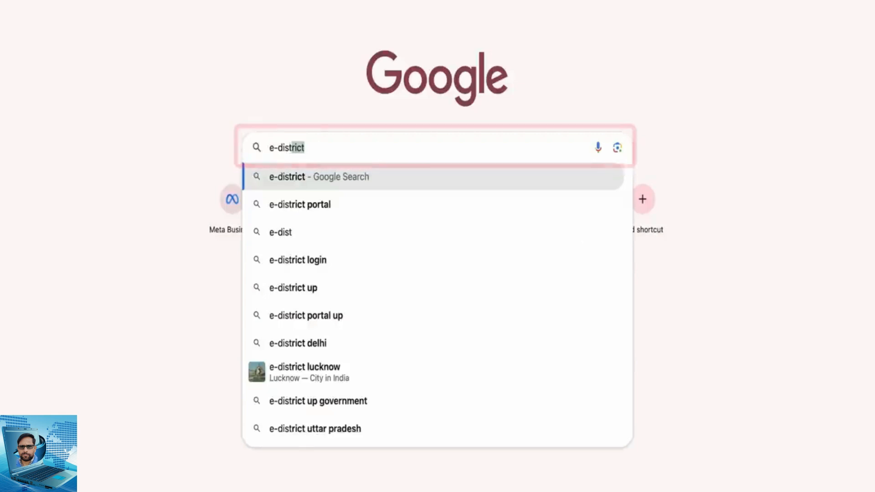
Search Google for "e-district" and open the eDistrict UP site at edistrict.up.gov.in
{"action": "type", "text": "te uttarp"}
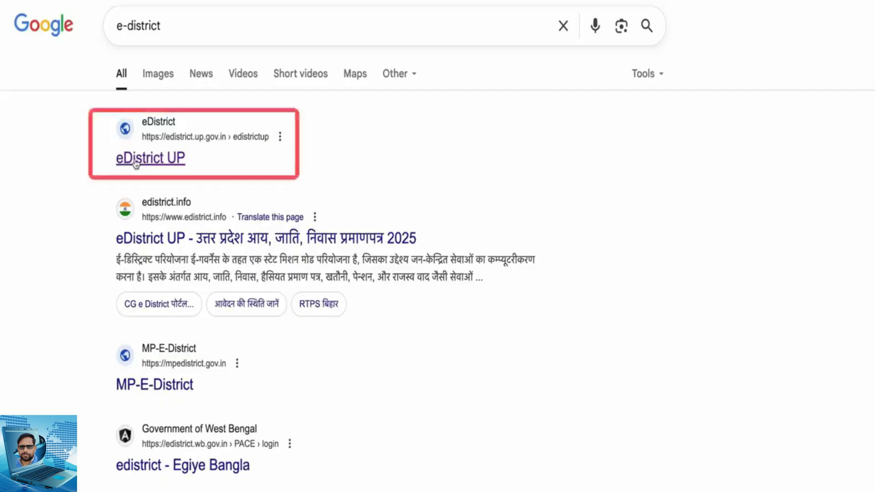
{"action": "left_click", "coordinate": [137, 158]}
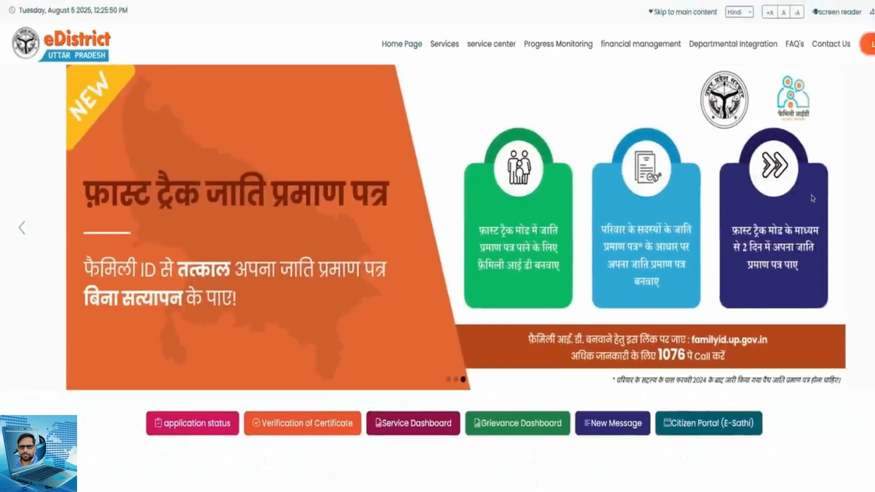
Go to the Citizen Login (E-Sathi) page with Hindi as the language, and open the new user registration form
{"action": "mouse_move", "coordinate": [869, 44]}
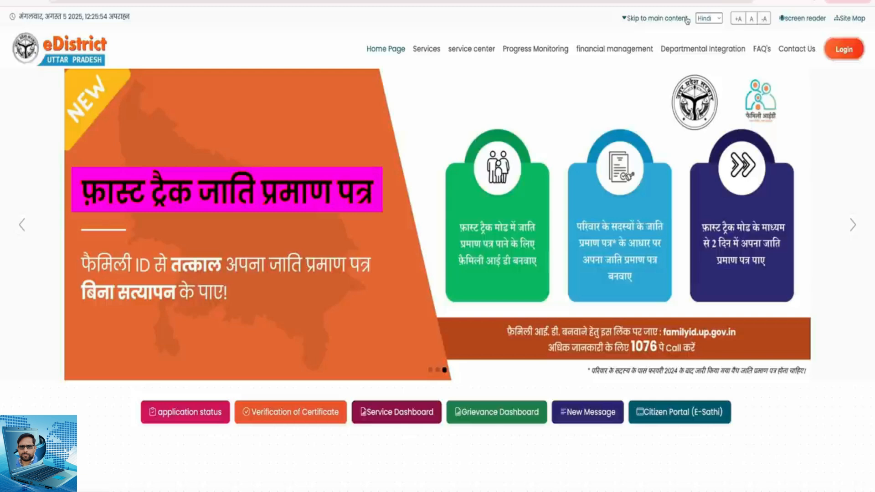
{"action": "left_click", "coordinate": [716, 19]}
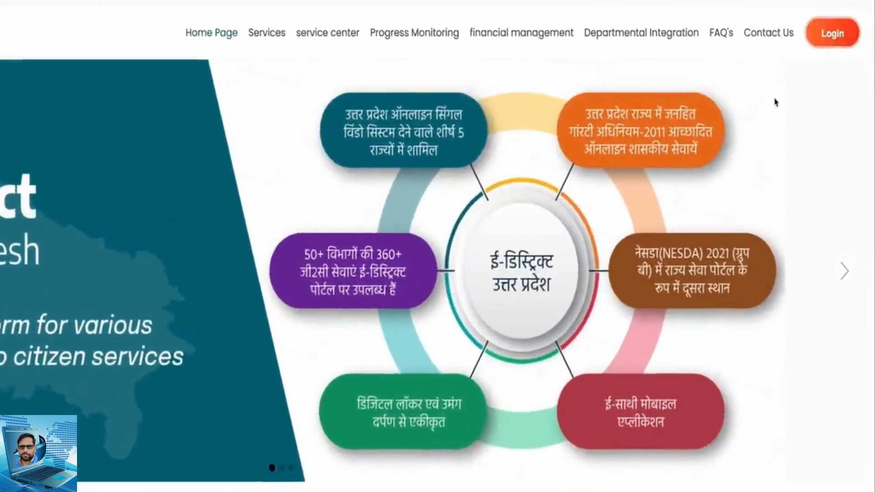
{"action": "left_click", "coordinate": [840, 44]}
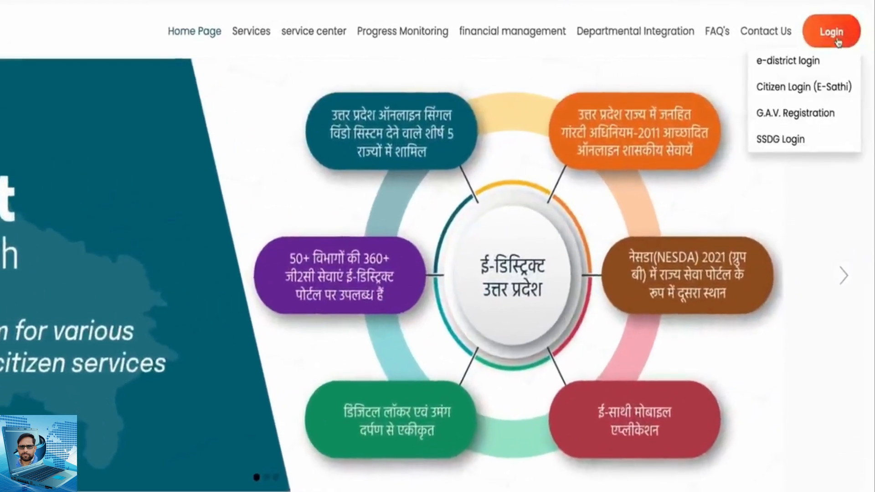
{"action": "left_click", "coordinate": [818, 87]}
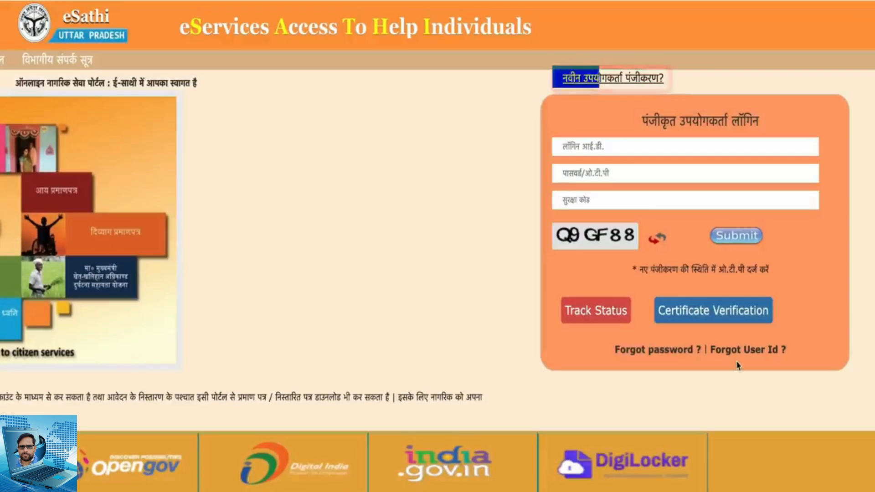
{"action": "left_click", "coordinate": [607, 81]}
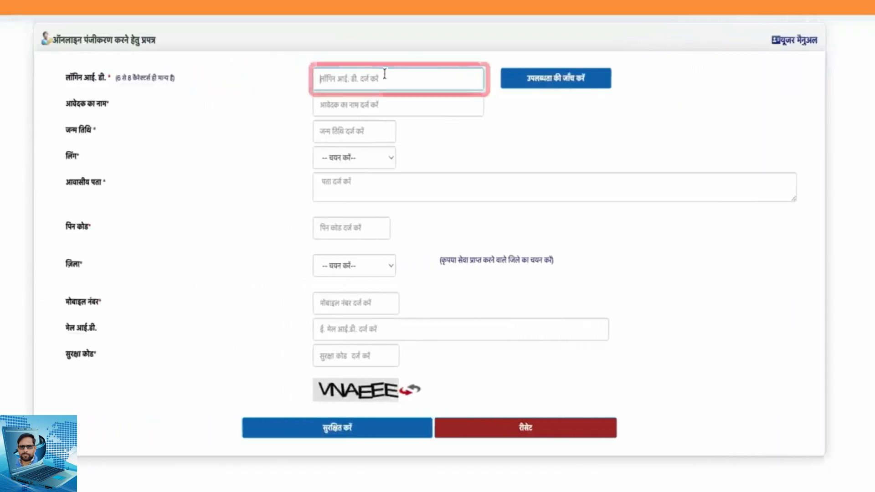
Try a first login ID in the registration form and check its availability
{"action": "type", "text": "su"}
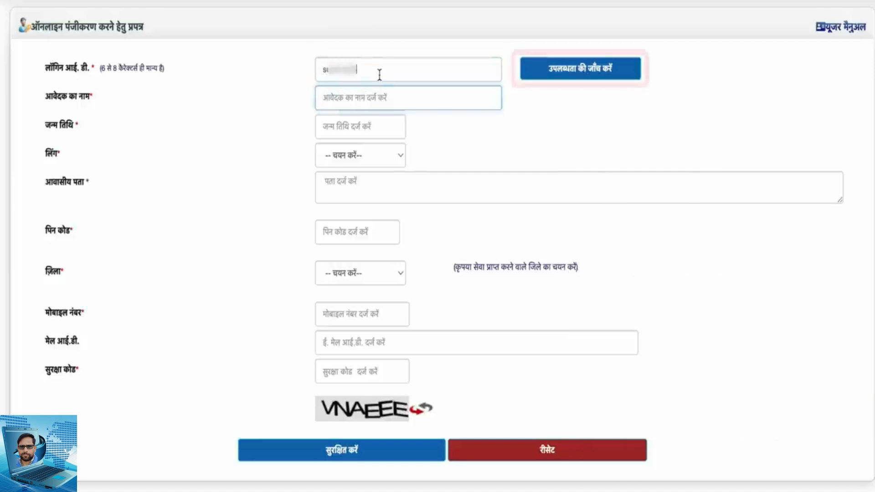
{"action": "left_click", "coordinate": [537, 64]}
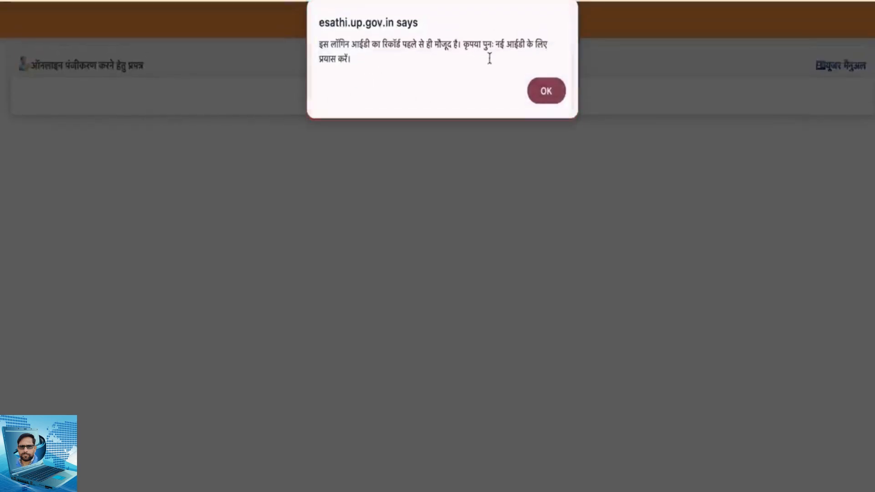
{"action": "left_click", "coordinate": [545, 91]}
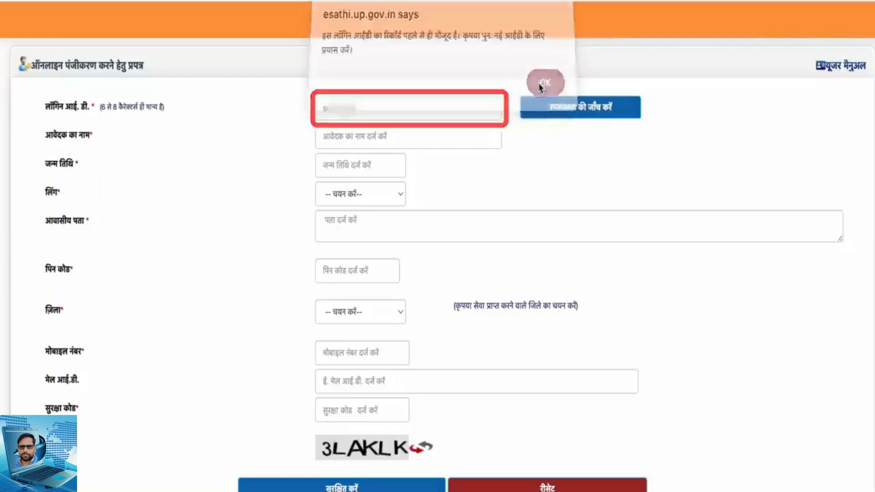
Replace the login ID with a different one and check its availability
{"action": "scroll", "coordinate": [391, 88], "scroll_direction": "down", "scroll_amount": 1}
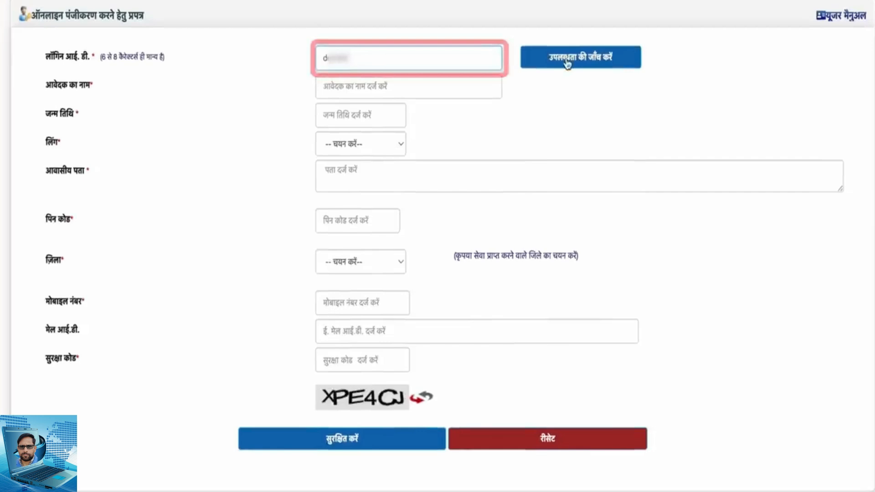
{"action": "left_click", "coordinate": [567, 64]}
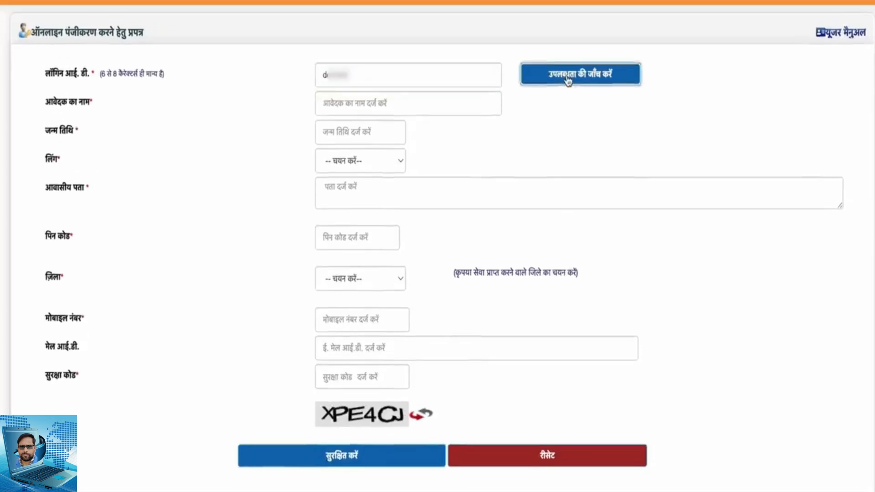
{"action": "left_click", "coordinate": [547, 81]}
Enter the applicant's full name and date of birth in the registration form
{"action": "scroll", "coordinate": [337, 132], "scroll_direction": "down", "scroll_amount": 1}
{"action": "left_click", "coordinate": [339, 96]}
{"action": "type", "text": "S"}
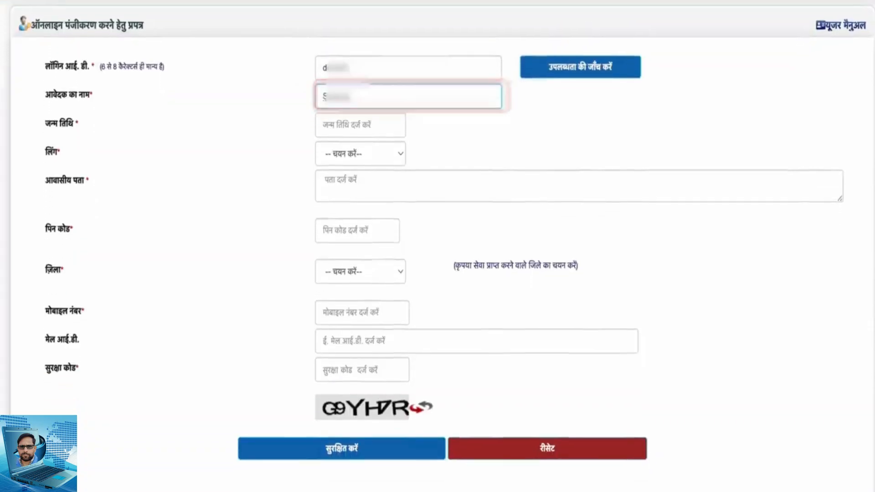
{"action": "left_click", "coordinate": [336, 131]}
Set the gender to महिला and fill in the residential address, postal PIN code and district मिर्जापुर
{"action": "left_click", "coordinate": [383, 154]}
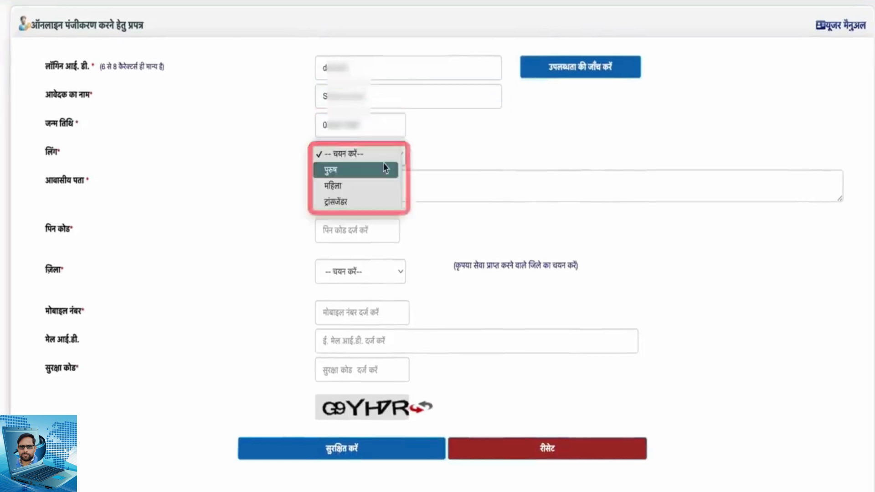
{"action": "left_click", "coordinate": [392, 188]}
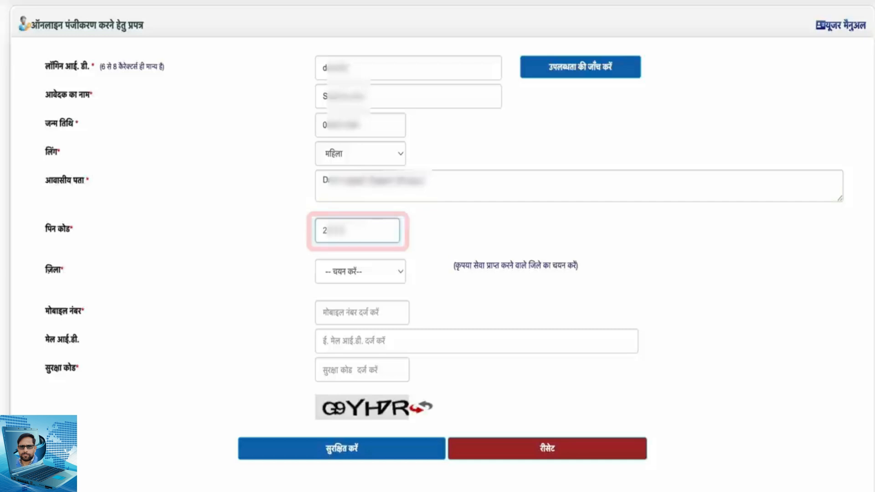
{"action": "left_click", "coordinate": [396, 272]}
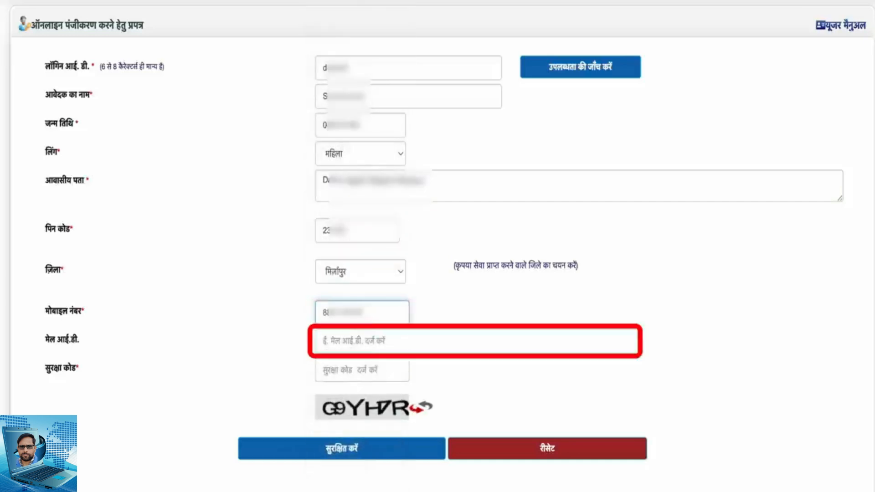
Fill in the applicant's mobile number, e-mail address and the displayed security code, and submit the registration form
{"action": "left_click", "coordinate": [375, 341]}
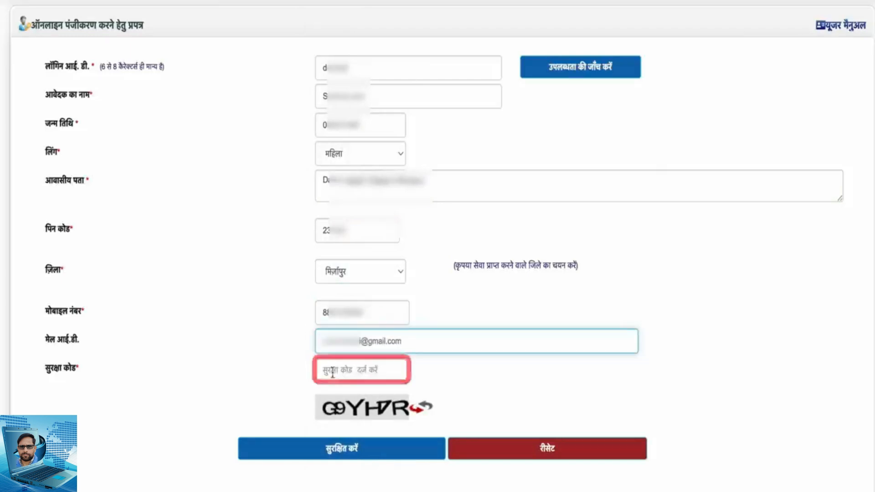
{"action": "left_click", "coordinate": [342, 370]}
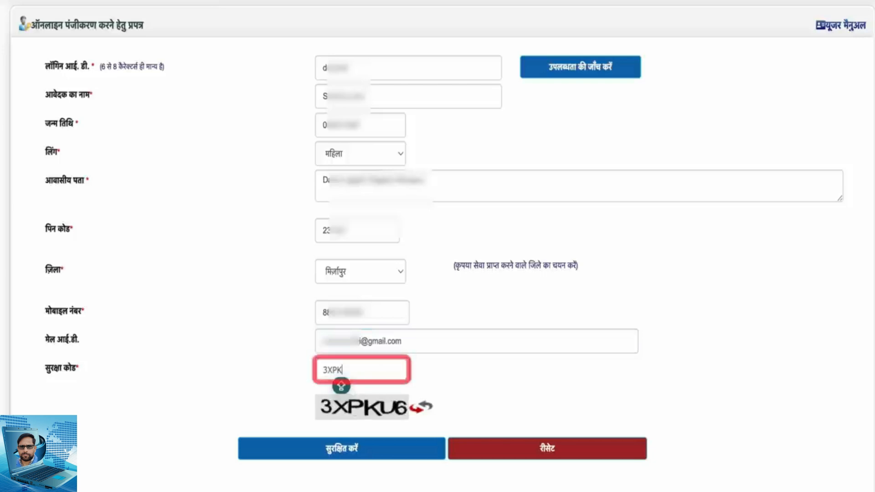
{"action": "type", "text": "U6"}
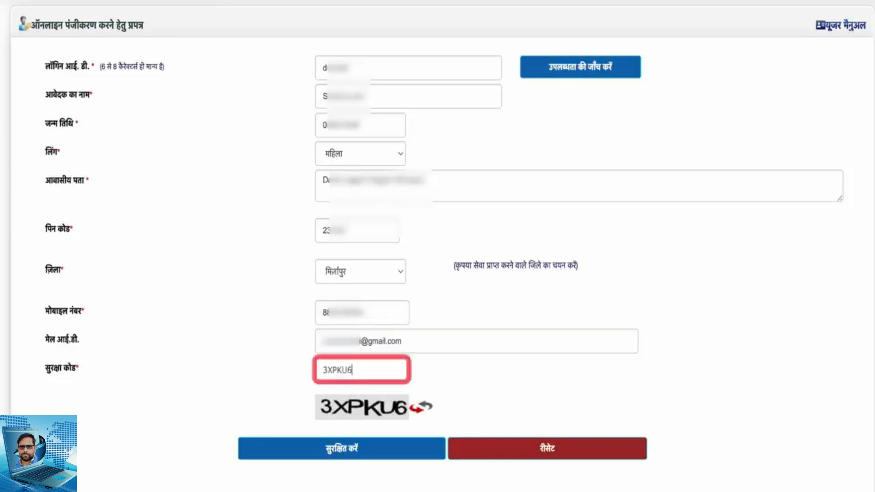
{"action": "left_click", "coordinate": [352, 461]}
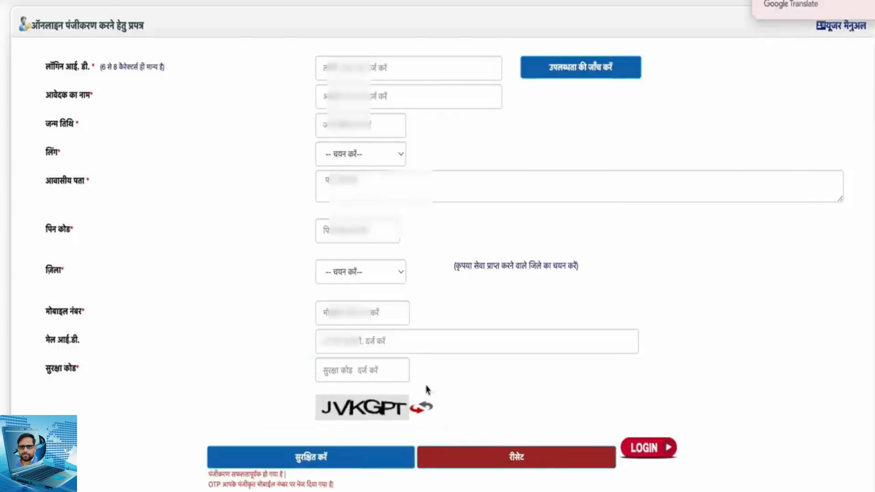
{"action": "scroll", "coordinate": [703, 219], "scroll_direction": "down", "scroll_amount": 1}
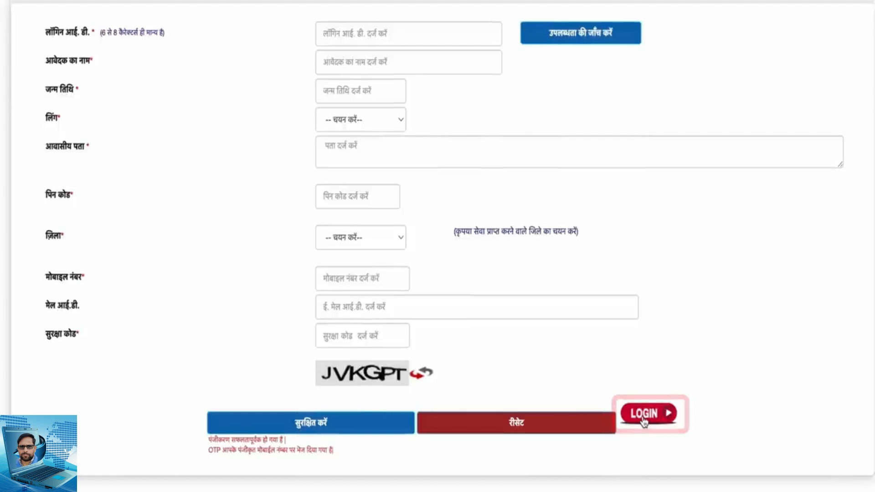
Go to the registered user login and sign in with the login ID, the received OTP and the displayed security code
{"action": "left_click", "coordinate": [644, 422]}
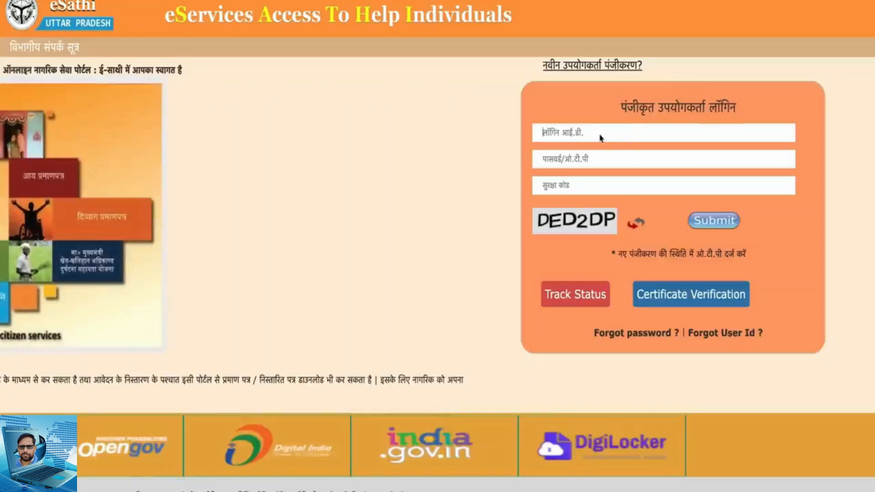
{"action": "left_click", "coordinate": [565, 136]}
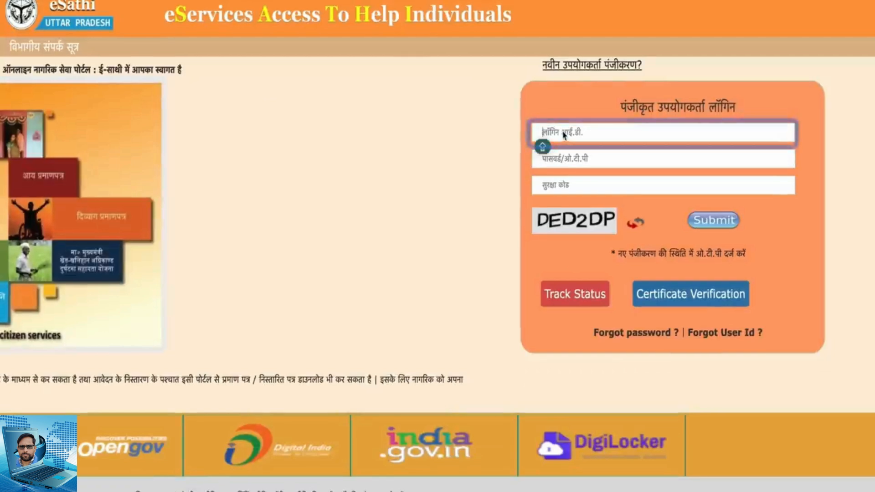
{"action": "left_click", "coordinate": [598, 156]}
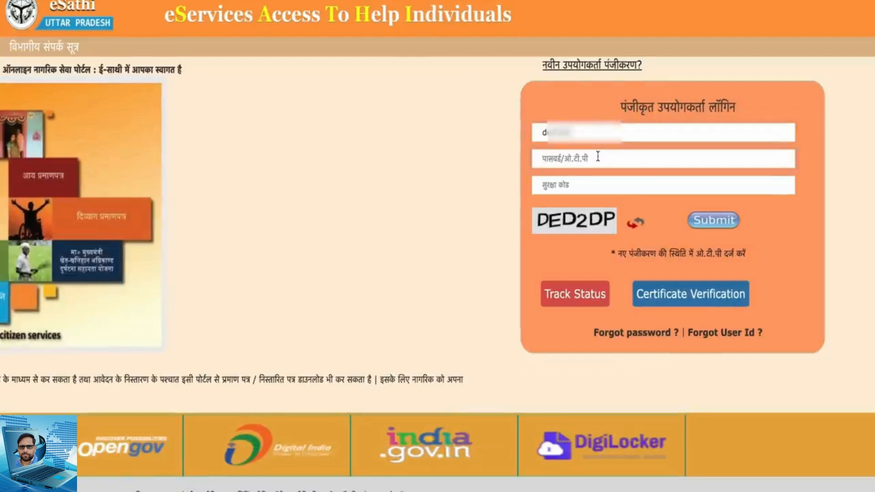
{"action": "type", "text": "•••"}
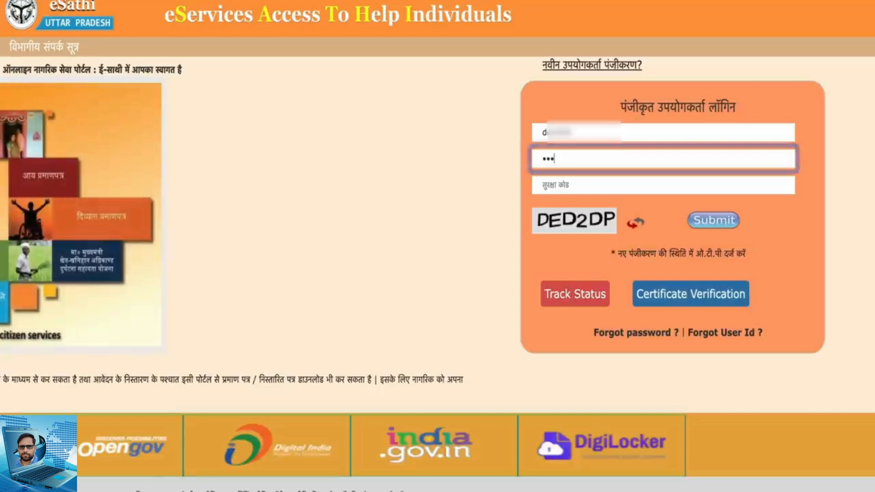
{"action": "left_click", "coordinate": [549, 185]}
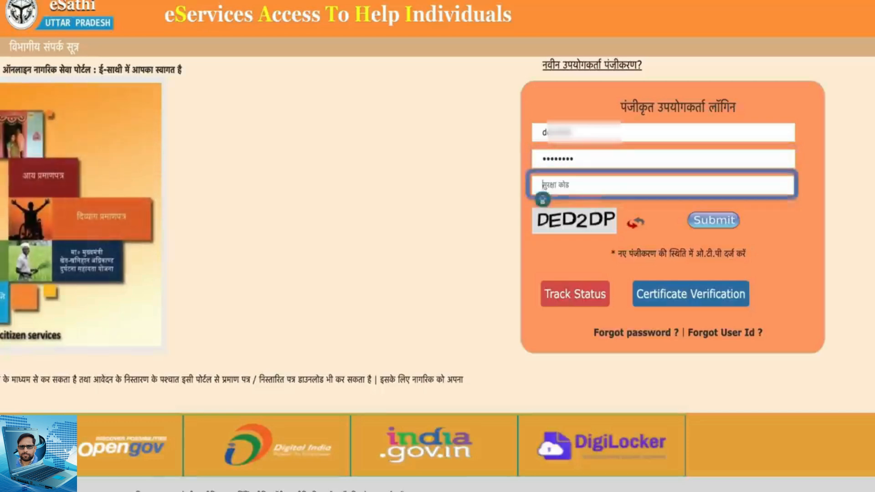
{"action": "type", "text": "DED"}
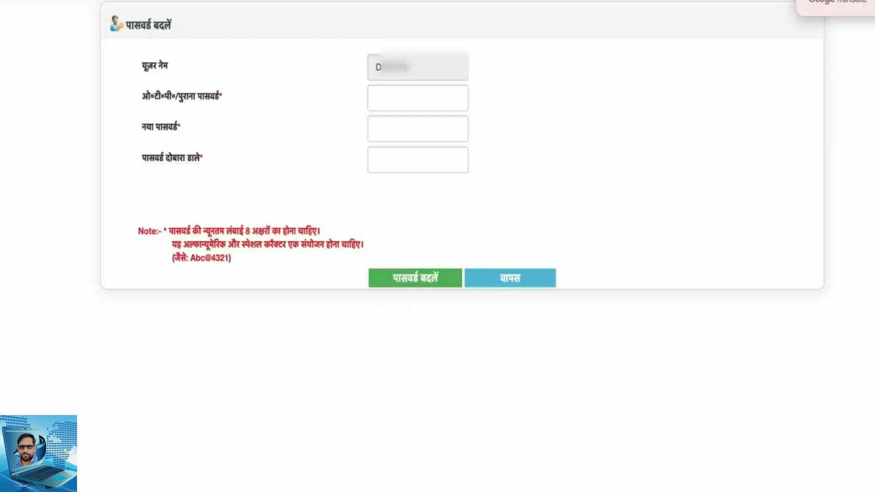
Enter the received OTP as the old password in the password change form
{"action": "left_click", "coordinate": [385, 96]}
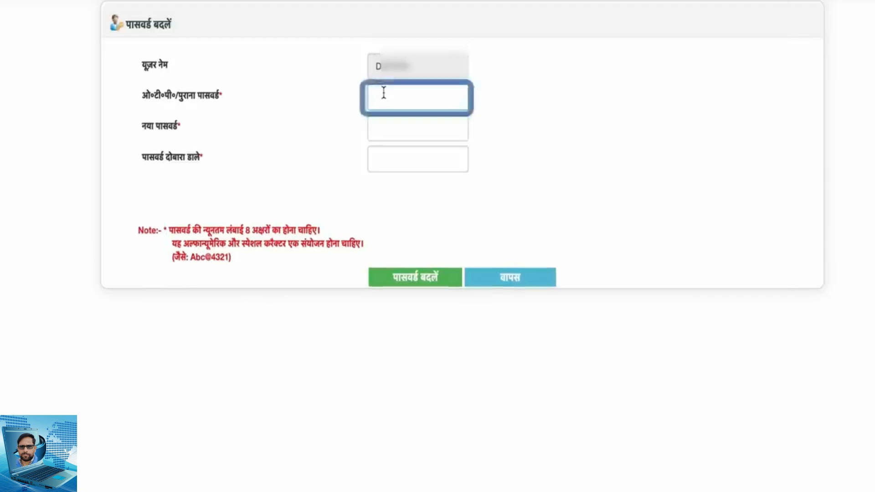
{"action": "type", "text": "•••••••••"}
{"action": "key", "text": "Tab"}
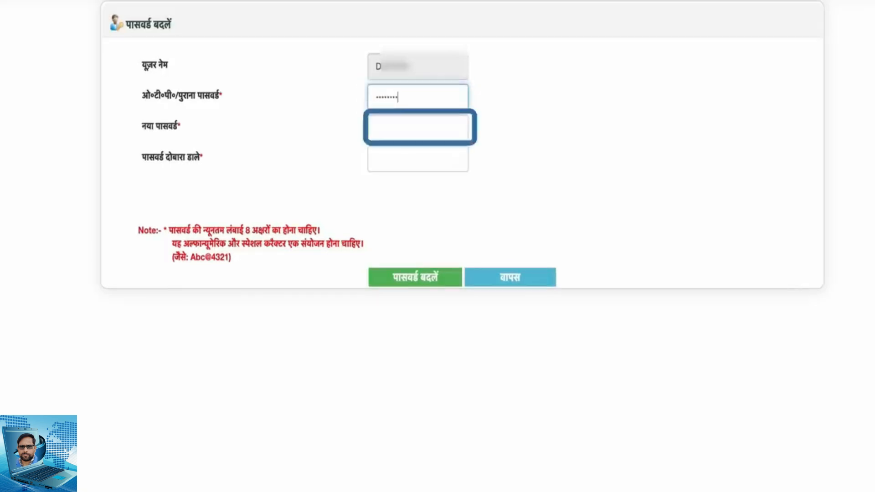
Enter and repeat a new account password that meets the stated rules, and submit the password change
{"action": "left_click", "coordinate": [404, 131]}
{"action": "type", "text": "••••••••••"}
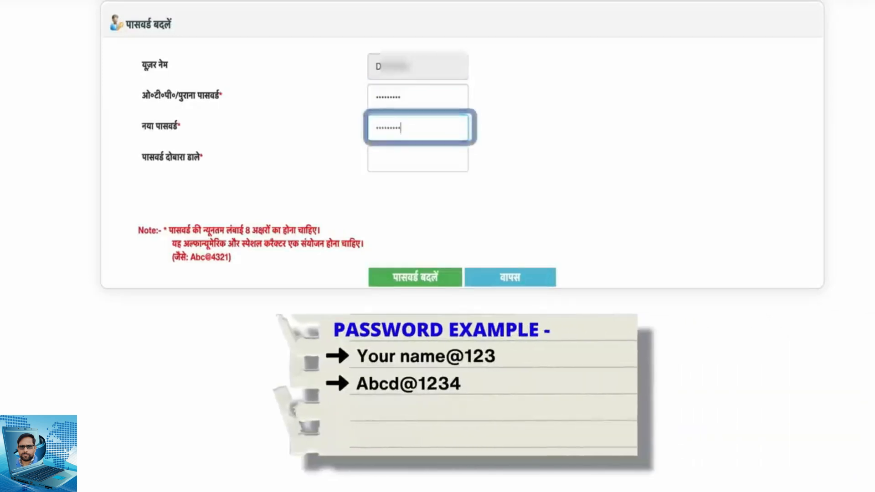
{"action": "left_click", "coordinate": [399, 158]}
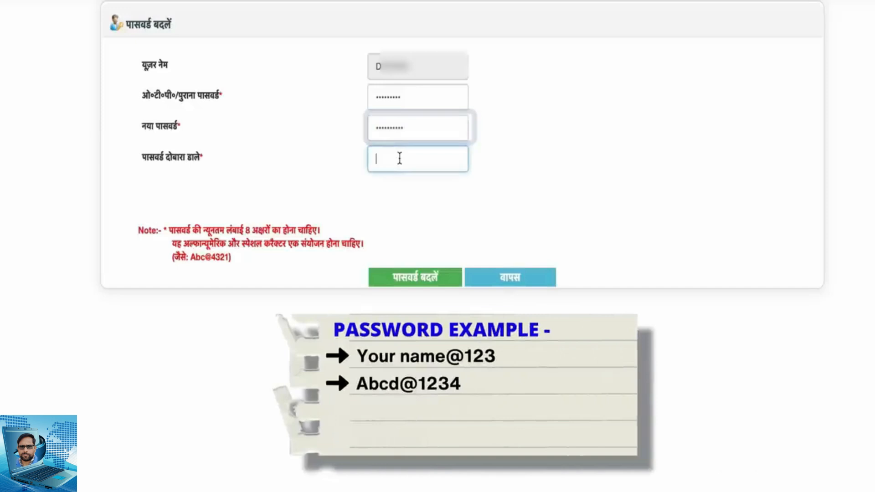
{"action": "type", "text": "••"}
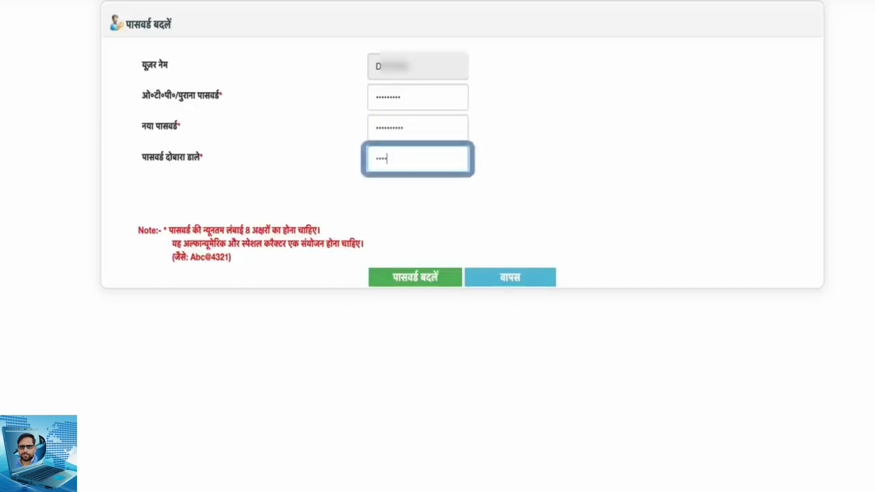
{"action": "type", "text": "••••"}
{"action": "key", "text": "Tab"}
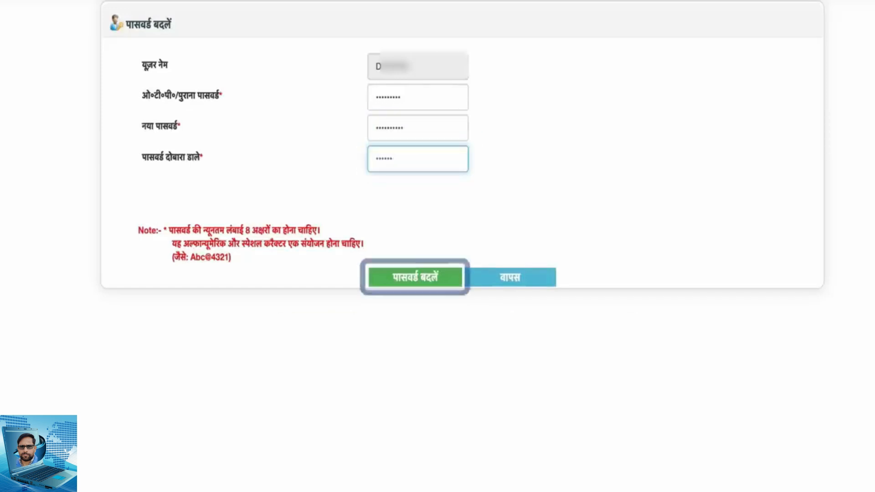
{"action": "left_click", "coordinate": [428, 283]}
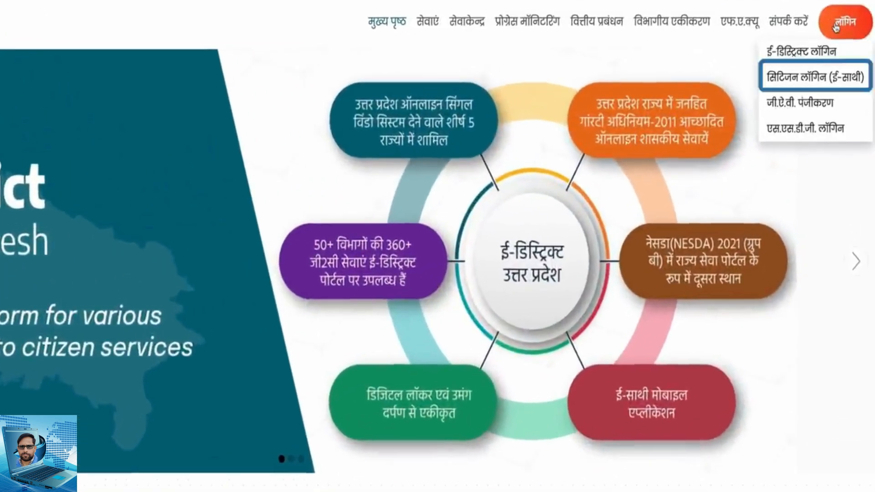
Sign in through the e-Sathi citizen login with the login ID, new password and security code, and dismiss the translation prompt
{"action": "left_click", "coordinate": [820, 79]}
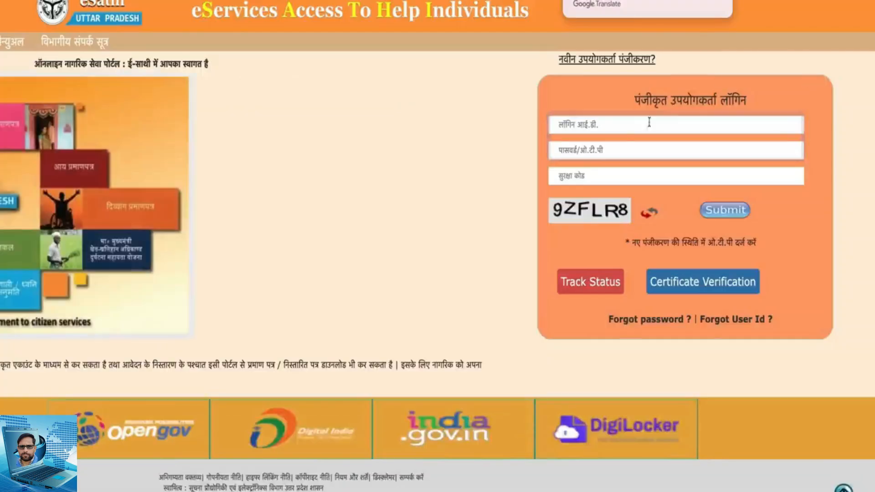
{"action": "left_click", "coordinate": [621, 127]}
{"action": "type", "text": "d"}
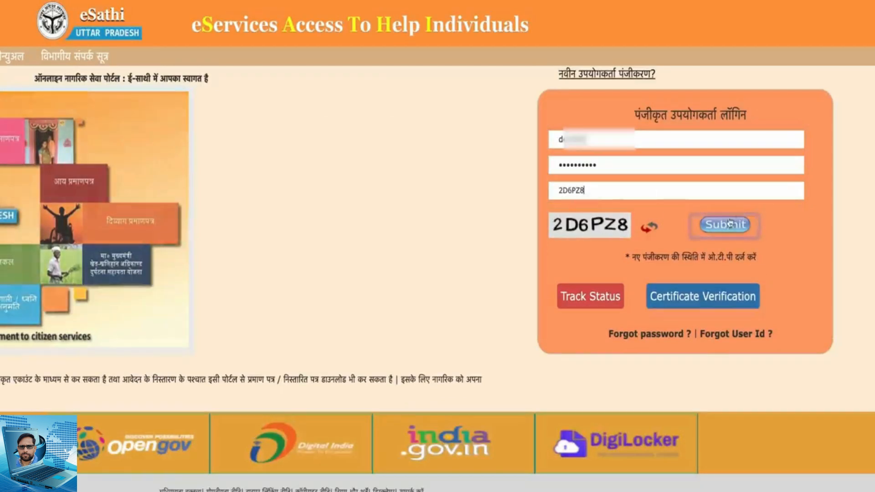
{"action": "left_click", "coordinate": [717, 225]}
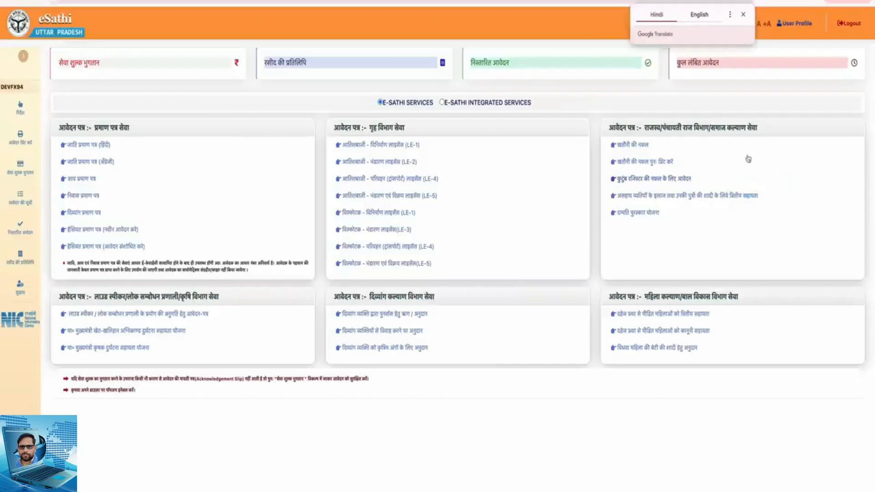
{"action": "left_click", "coordinate": [743, 14]}
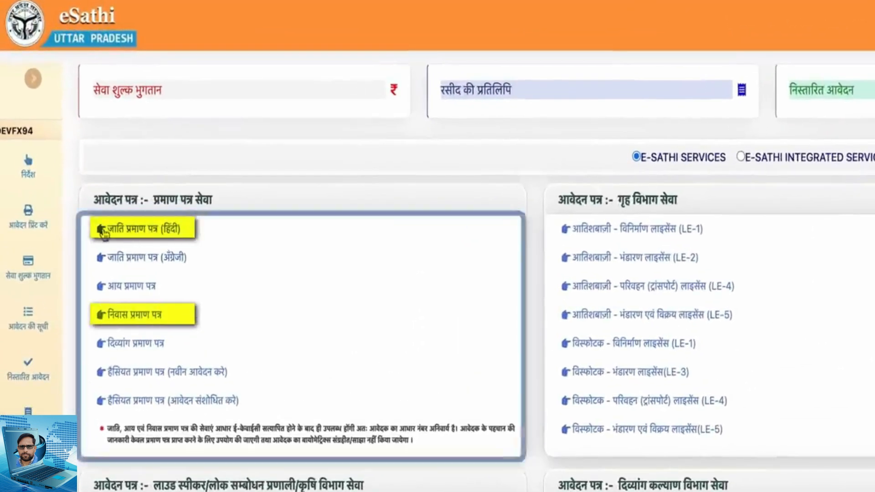
Start the निवास प्रमाण पत्र application and enter the Aadhaar number and displayed security code for e-KYC verification
{"action": "left_click", "coordinate": [123, 323]}
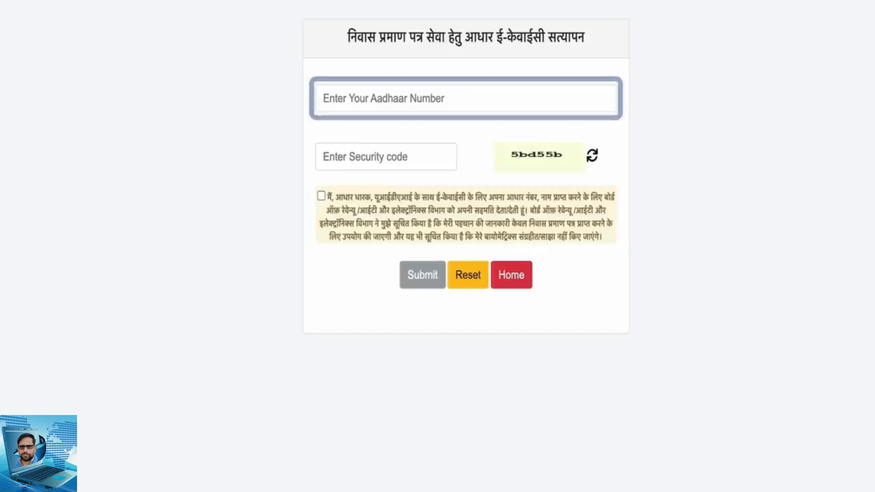
{"action": "left_click", "coordinate": [423, 98]}
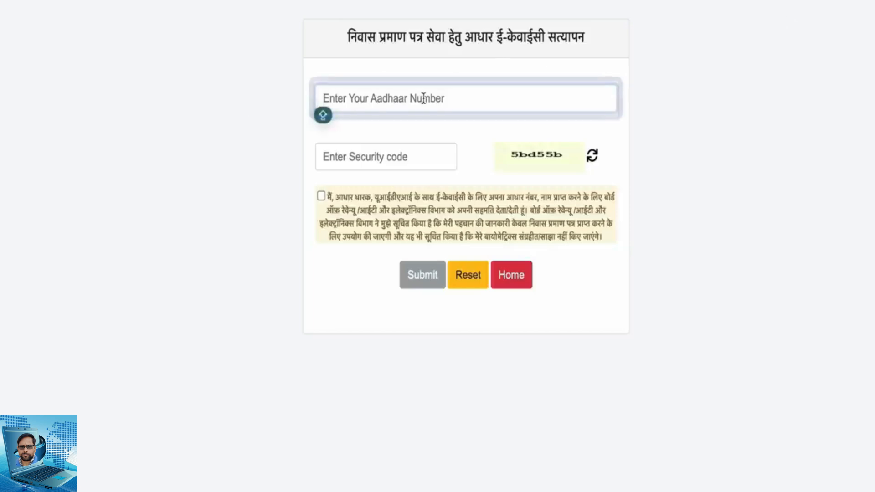
{"action": "type", "text": "5"}
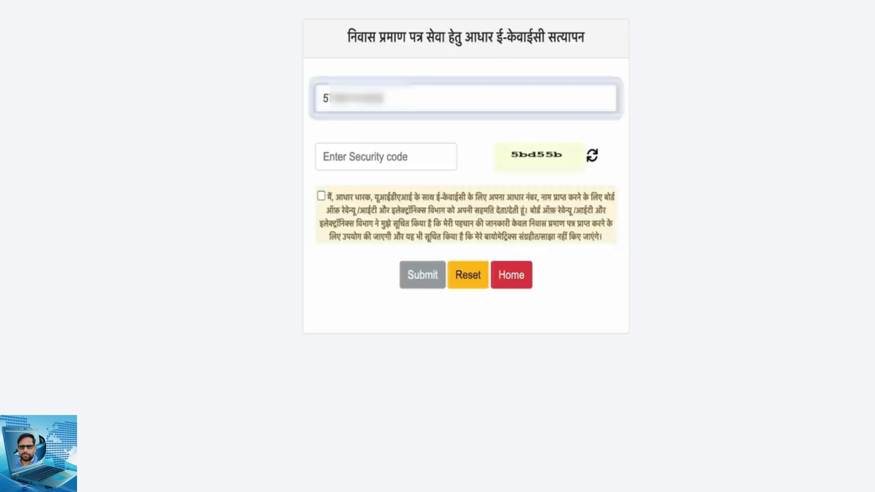
{"action": "left_click", "coordinate": [424, 159]}
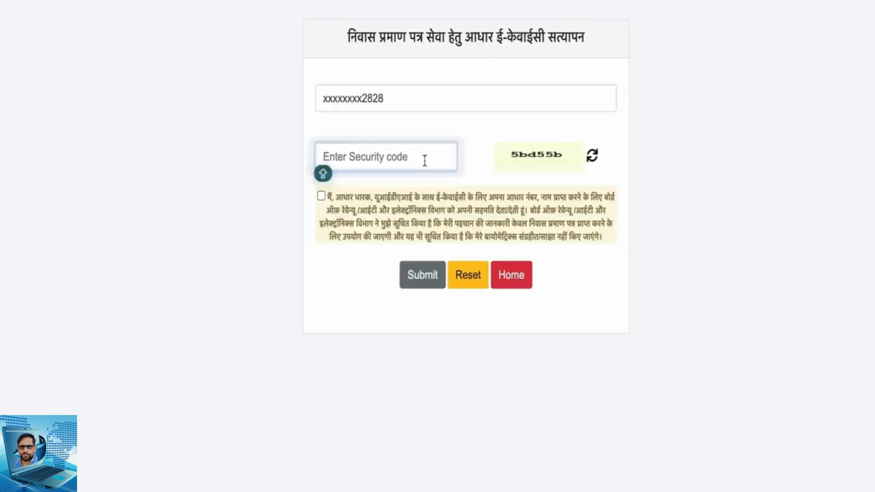
{"action": "type", "text": "5bd55b"}
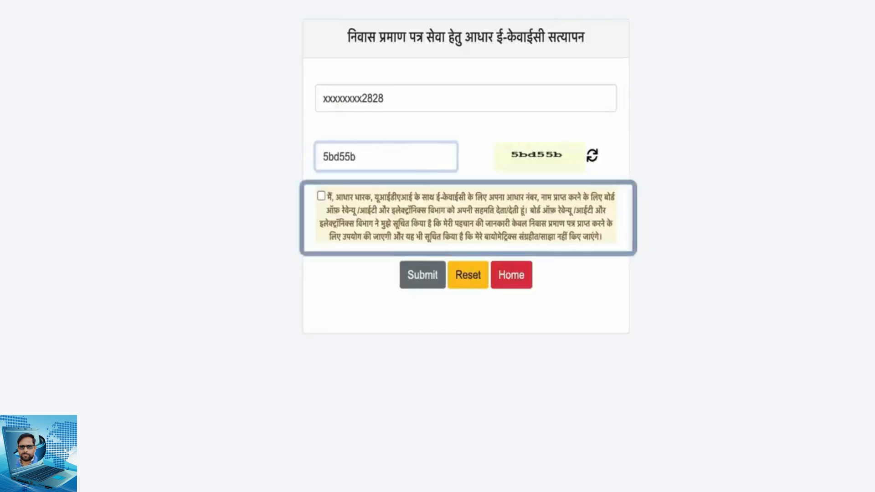
Give consent to the Aadhaar e-KYC, submit the request and complete verification with the OTP sent to the registered mobile
{"action": "left_click", "coordinate": [322, 196]}
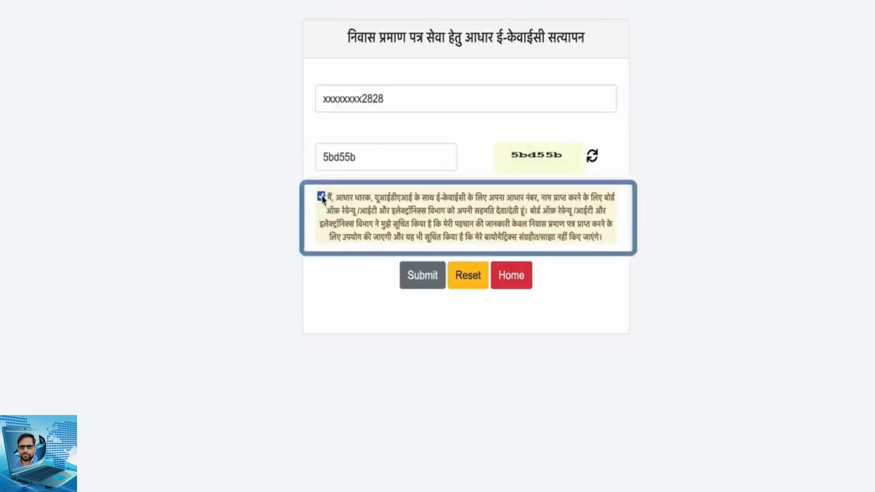
{"action": "left_click", "coordinate": [424, 284]}
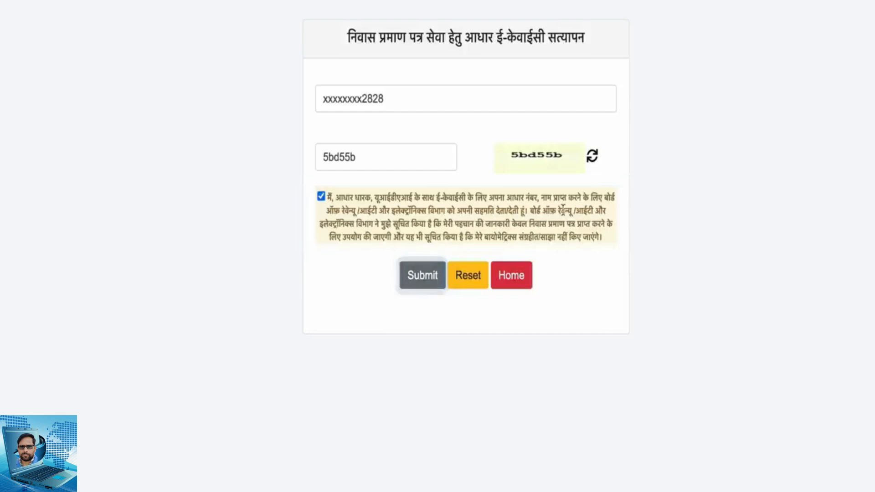
{"action": "left_click", "coordinate": [419, 280]}
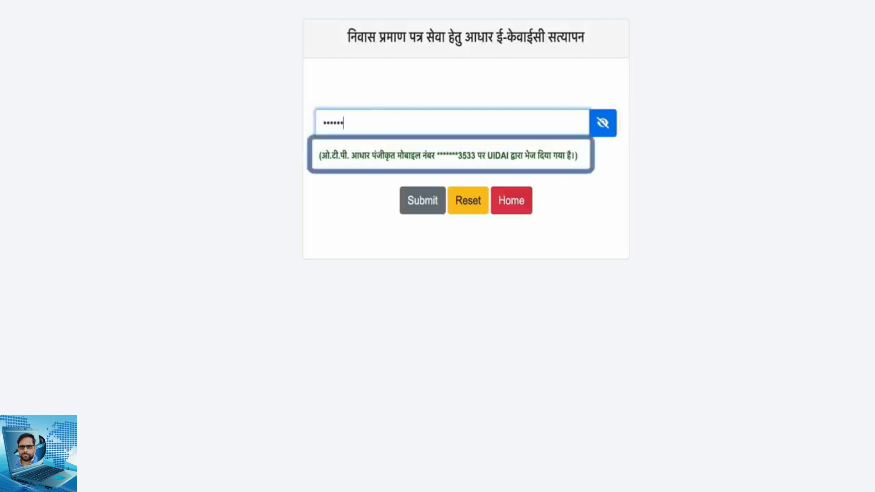
{"action": "left_click", "coordinate": [422, 200]}
{"action": "scroll", "coordinate": [420, 211], "scroll_direction": "up", "scroll_amount": 2}
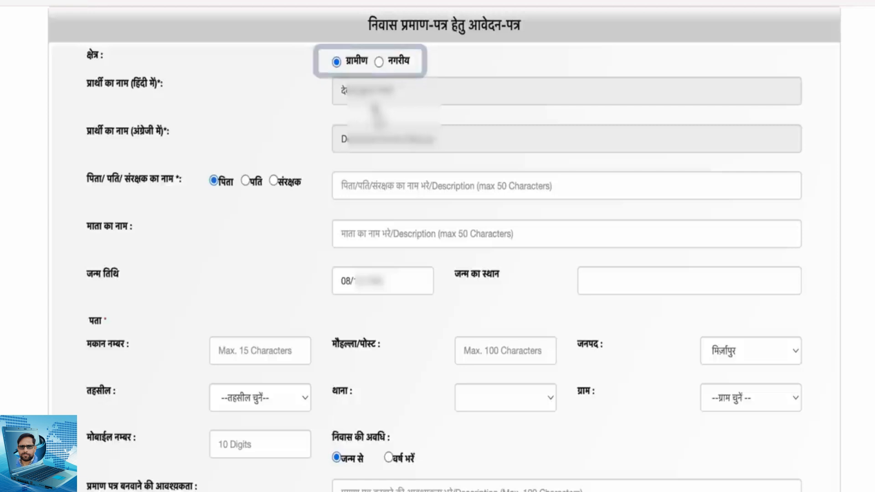
Choose पिता as the relation and enter the father's and mother's names in the domicile application
{"action": "left_click", "coordinate": [370, 181]}
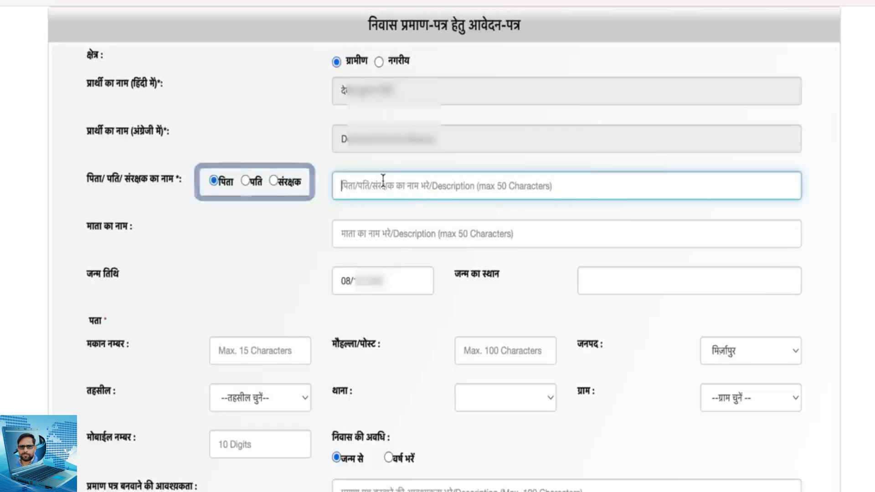
{"action": "left_click", "coordinate": [261, 184]}
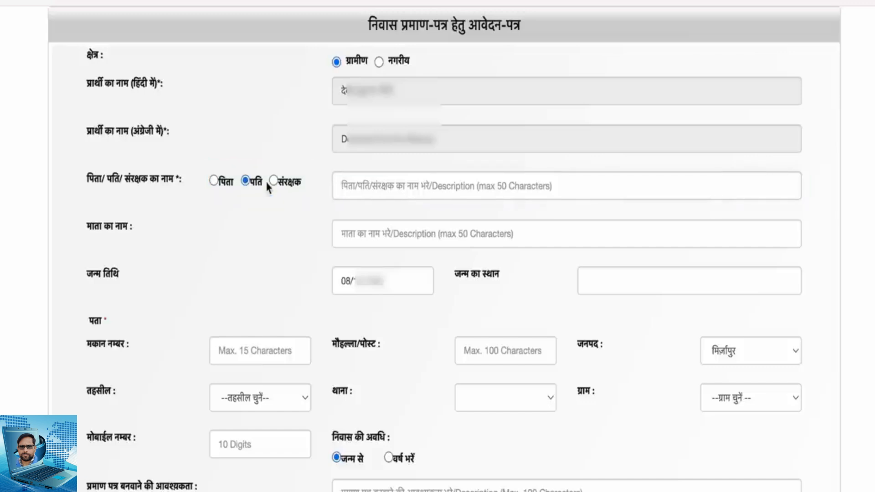
{"action": "left_click", "coordinate": [214, 181]}
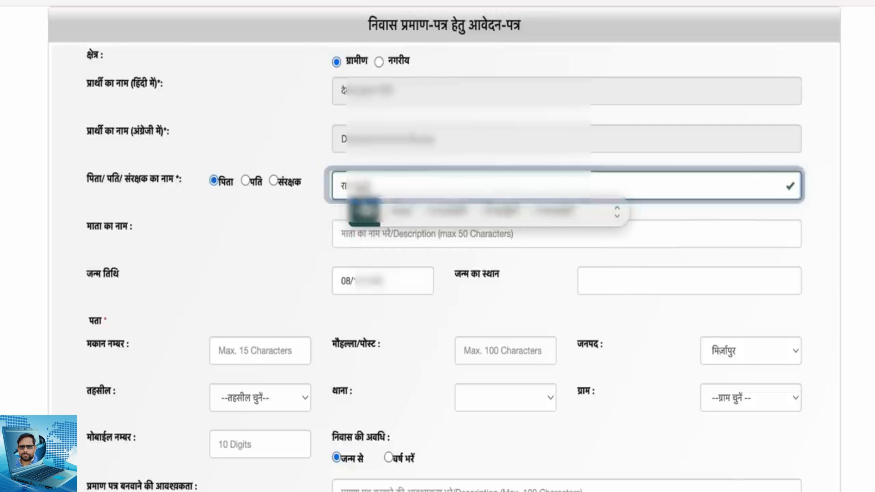
{"action": "key", "text": "Tab"}
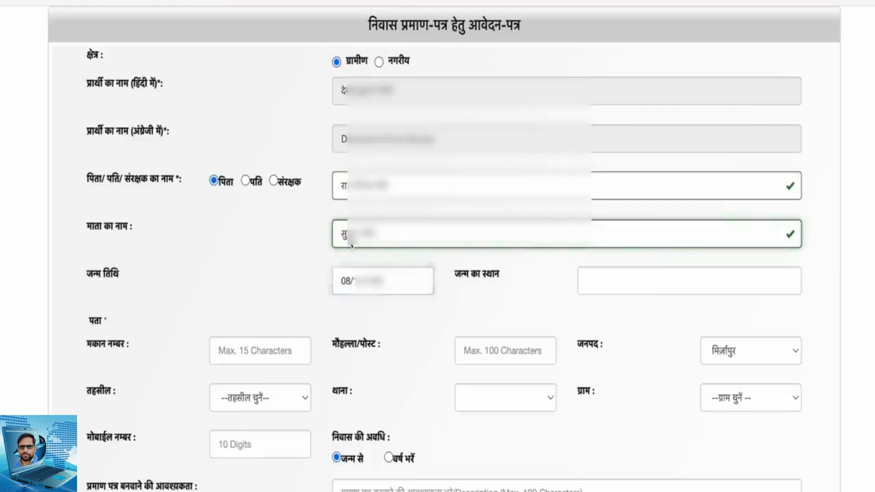
Enter मिर्ज़ापुर as the place of birth in the domicile application
{"action": "left_click", "coordinate": [622, 286]}
{"action": "left_click", "coordinate": [739, 322]}
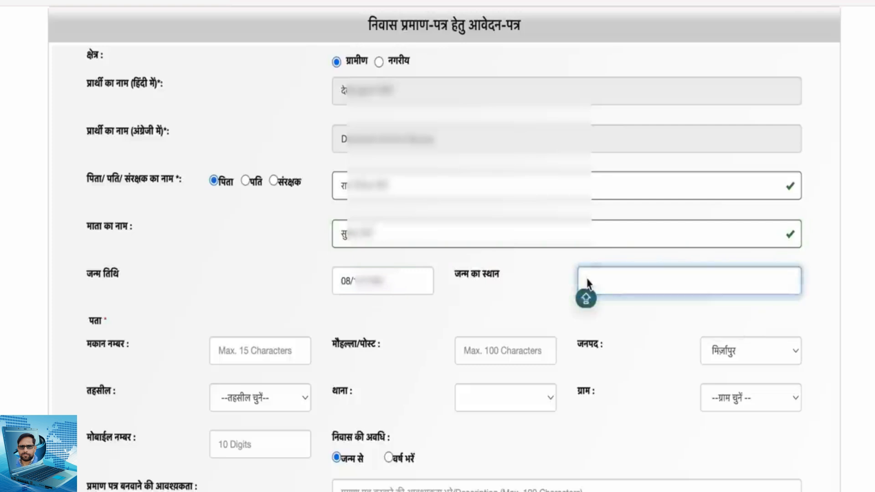
{"action": "type", "text": "MIR"}
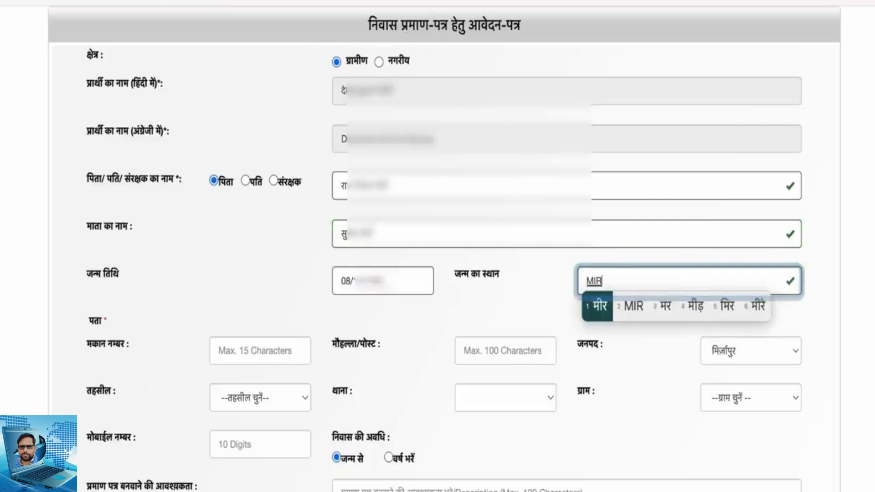
{"action": "type", "text": "ZA"}
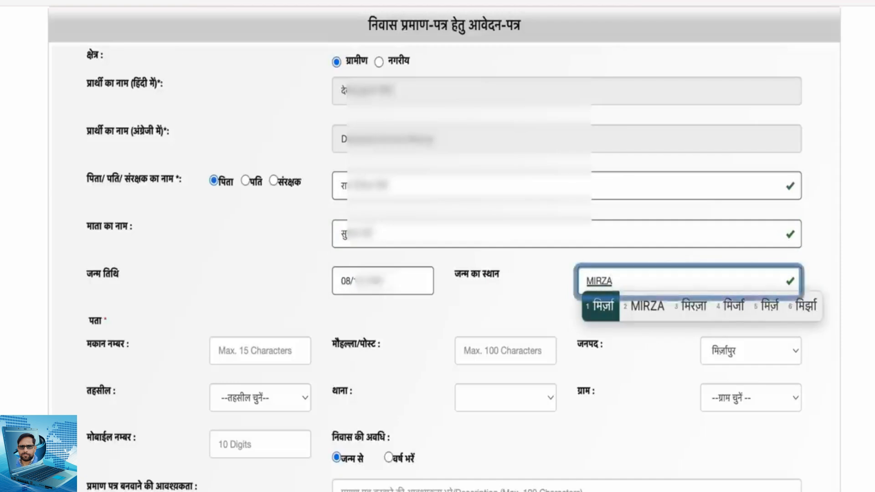
{"action": "type", "text": "P"}
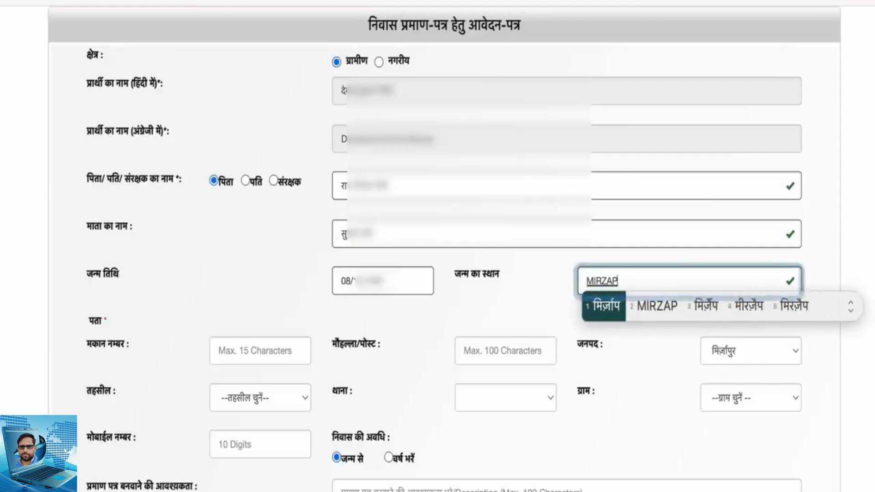
{"action": "type", "text": "UR"}
{"action": "key", "text": "space"}
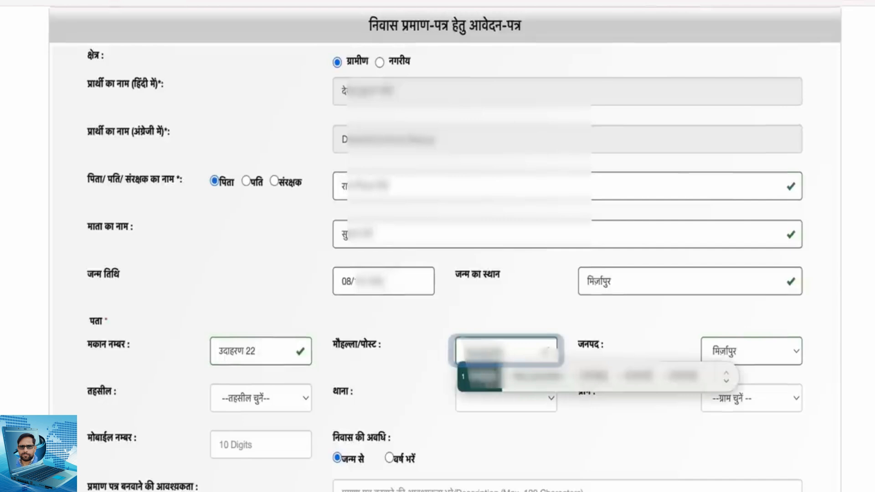
Complete the applicant's address with the house number, locality or post, tehsil, police station and village
{"action": "key", "text": "space"}
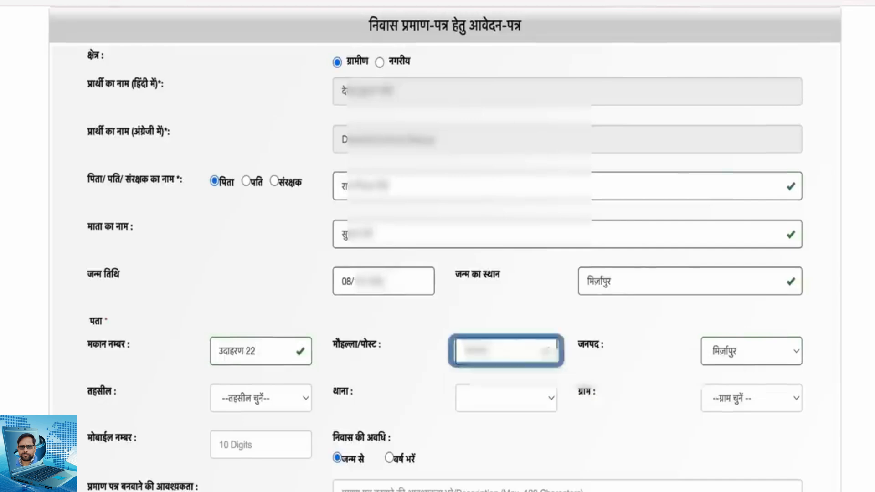
{"action": "left_click", "coordinate": [722, 356]}
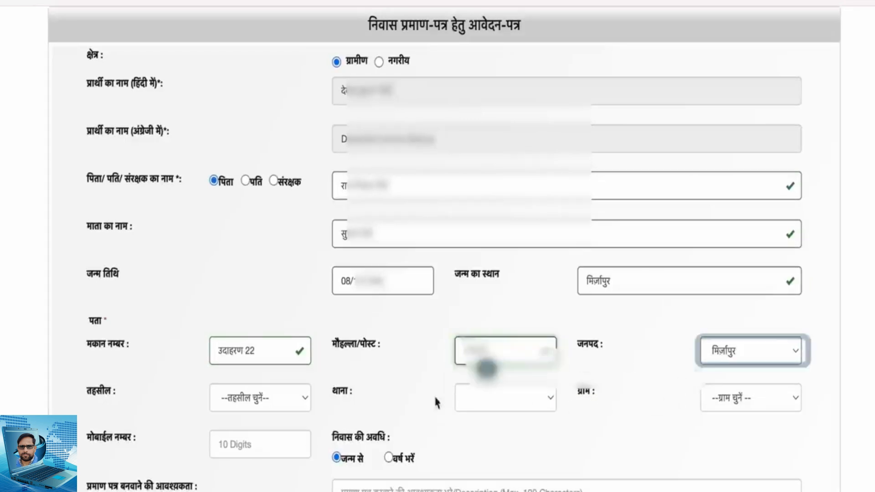
{"action": "left_click", "coordinate": [279, 400]}
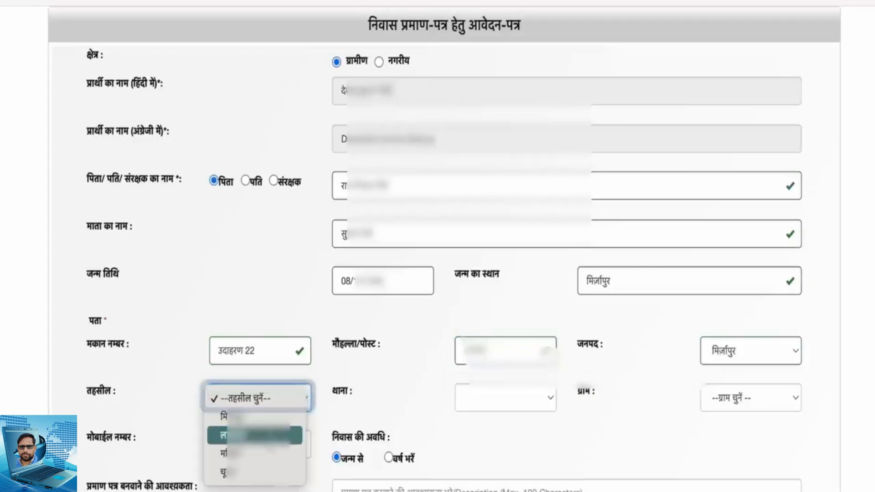
{"action": "left_click", "coordinate": [228, 453]}
{"action": "left_click", "coordinate": [477, 394]}
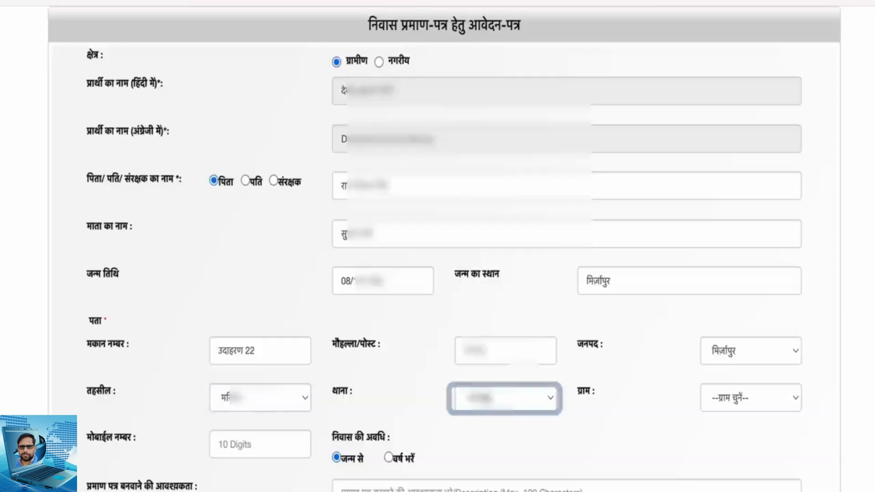
{"action": "left_click", "coordinate": [514, 399]}
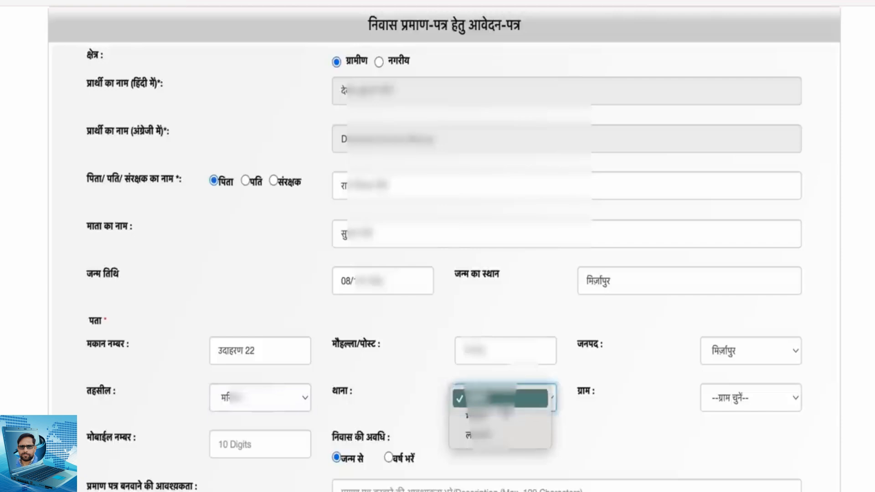
{"action": "left_click", "coordinate": [504, 403]}
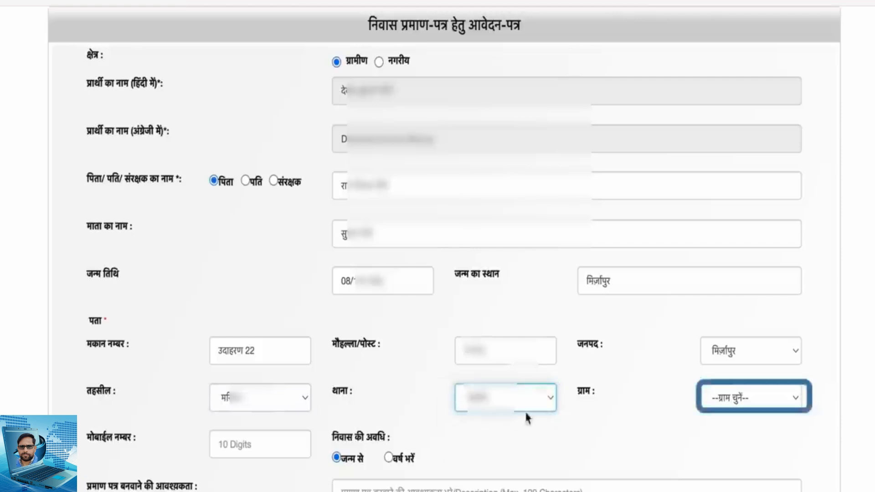
{"action": "left_click", "coordinate": [764, 400]}
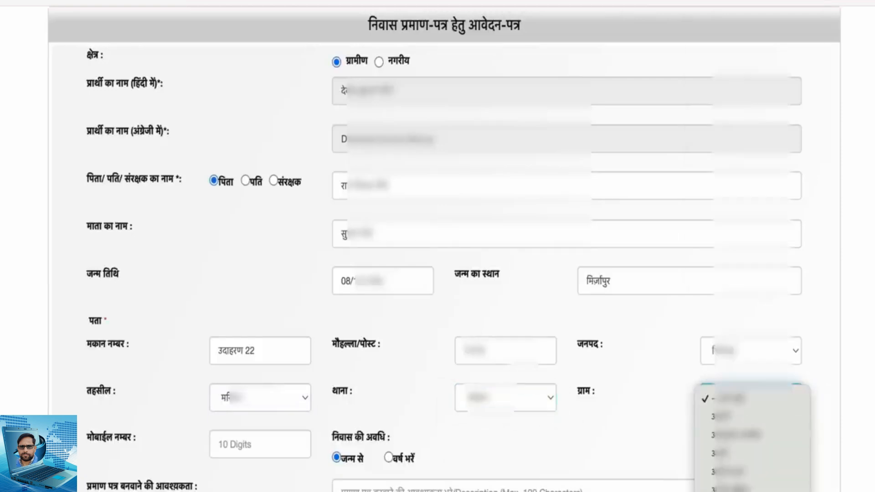
{"action": "scroll", "coordinate": [752, 437], "scroll_direction": "down", "scroll_amount": 8}
{"action": "left_click", "coordinate": [752, 424]}
Enter the applicant's 10-digit mobile number below the address details
{"action": "scroll", "coordinate": [254, 436], "scroll_direction": "down", "scroll_amount": 1}
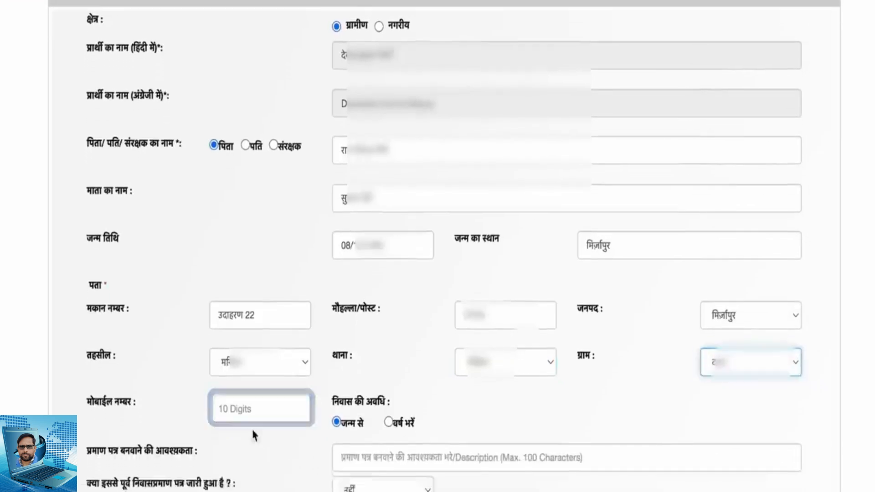
{"action": "scroll", "coordinate": [254, 436], "scroll_direction": "down", "scroll_amount": 4}
{"action": "left_click", "coordinate": [256, 414]}
{"action": "type", "text": "8"}
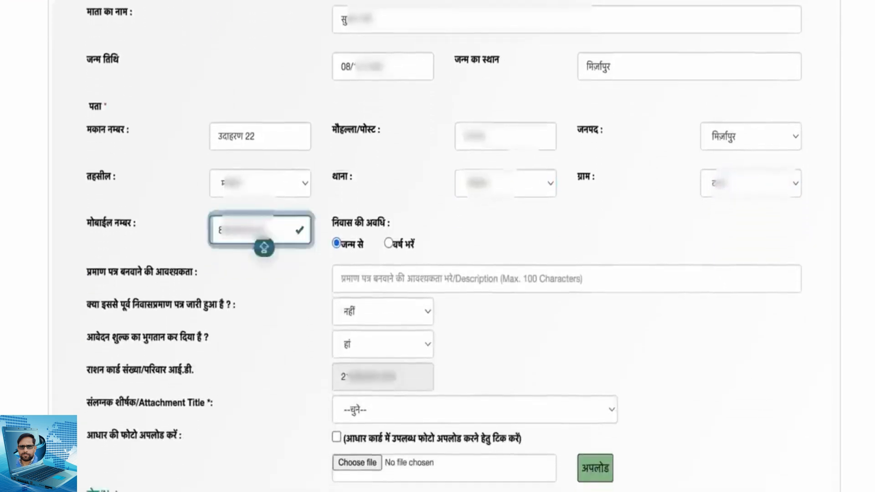
Enter अवश्यक कार्य हेतु as the reason for needing the certificate
{"action": "left_click", "coordinate": [363, 275]}
{"action": "left_click", "coordinate": [491, 318]}
{"action": "left_click", "coordinate": [344, 274]}
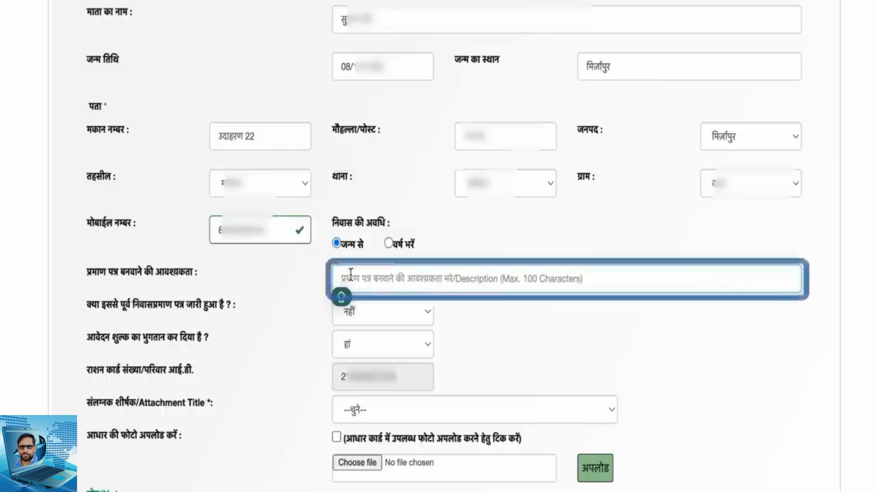
{"action": "type", "text": "CHATRA"}
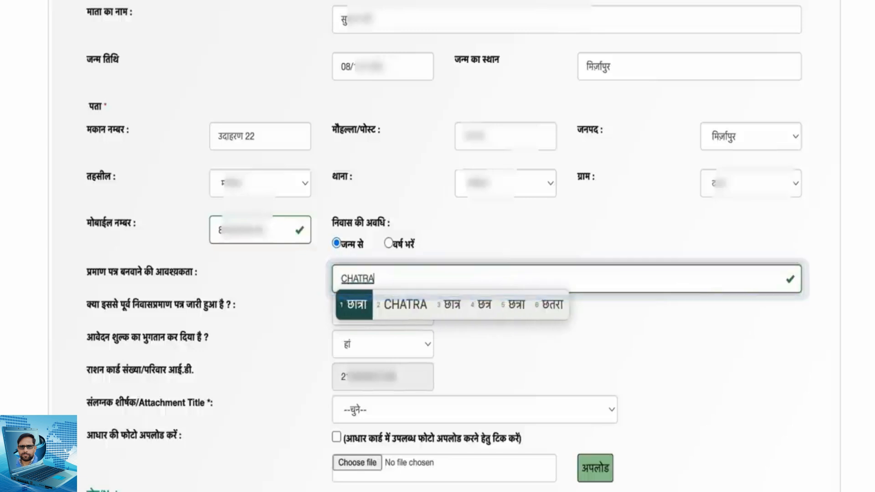
{"action": "key", "text": "BackSpace"}
{"action": "key", "text": "BackSpace"}
{"action": "key", "text": "BackSpace"}
{"action": "key", "text": "BackSpace"}
{"action": "key", "text": "BackSpace"}
{"action": "key", "text": "BackSpace"}
{"action": "type", "text": "अवश्यक कार्य हेतु"}
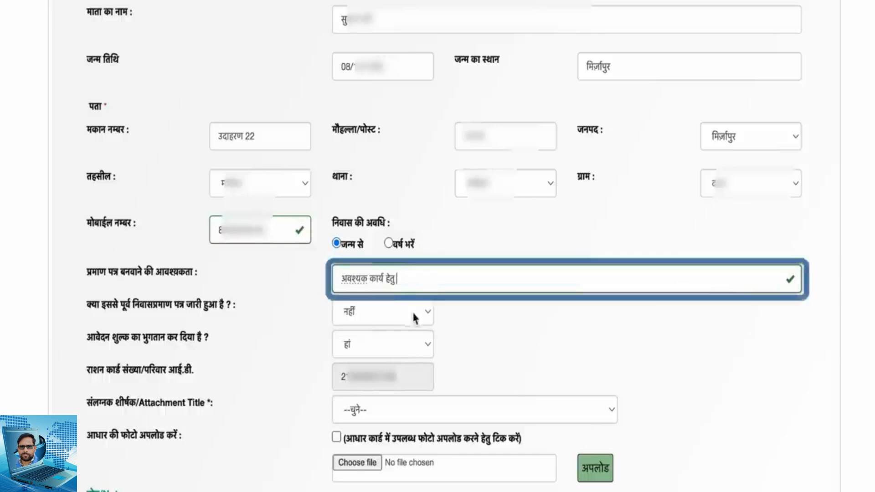
{"action": "key", "text": "Tab"}
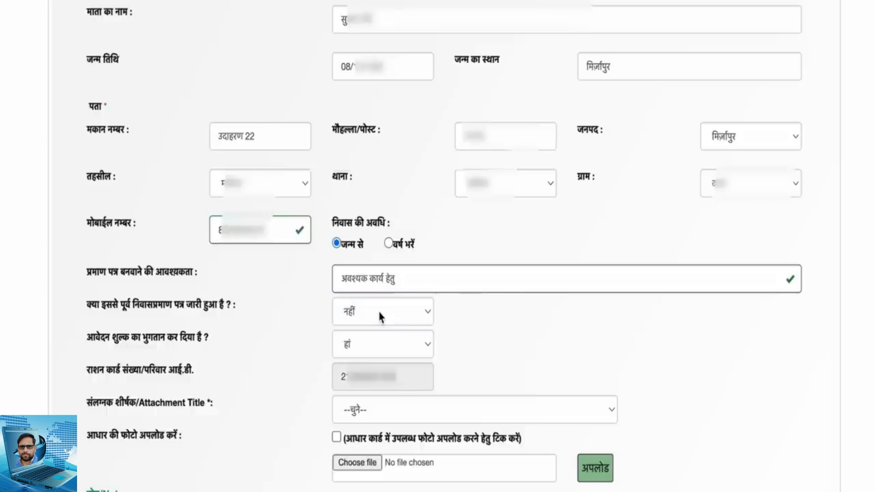
Answer नहीं to whether a domicile certificate was issued before and हां to whether the application fee is paid
{"action": "left_click", "coordinate": [381, 316]}
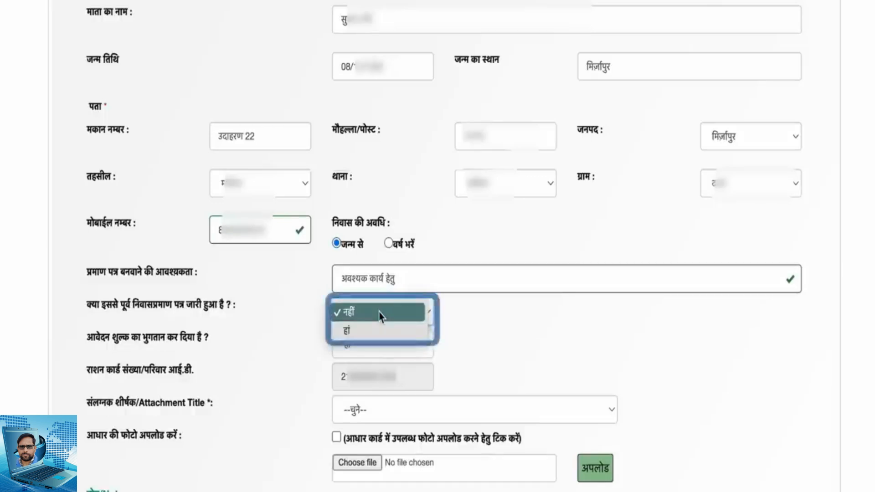
{"action": "left_click", "coordinate": [382, 315]}
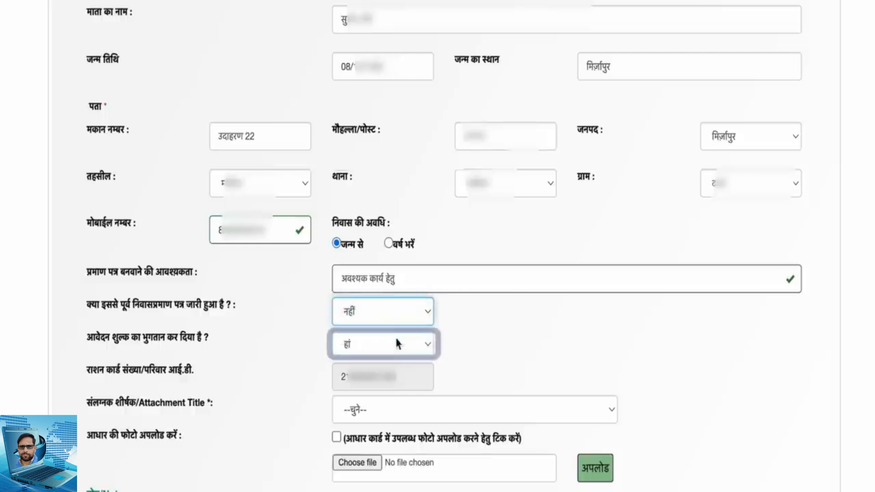
{"action": "left_click", "coordinate": [394, 336]}
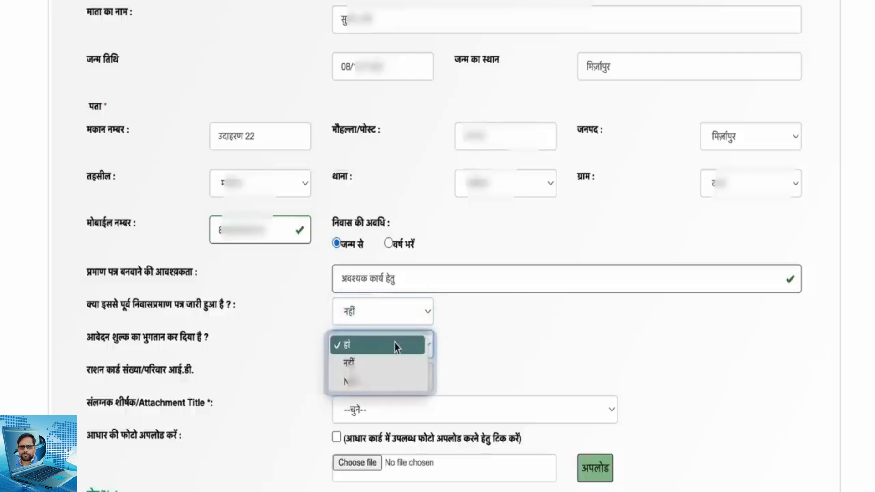
{"action": "left_click", "coordinate": [395, 343]}
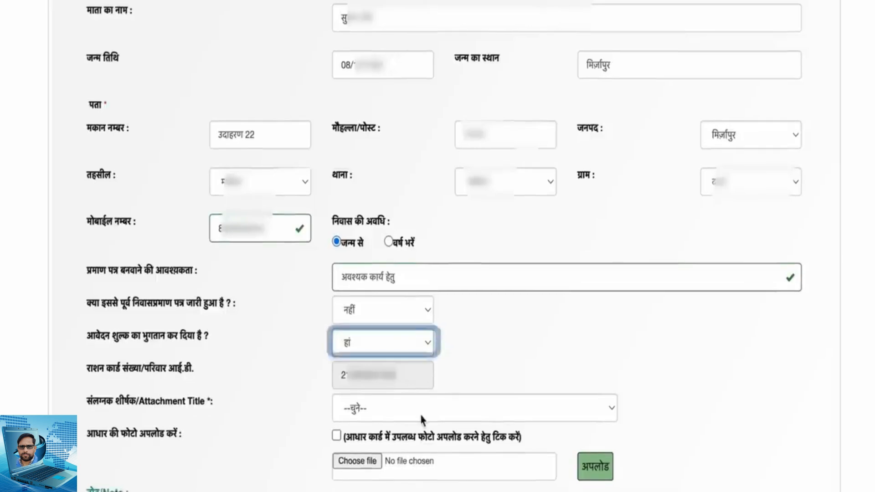
Choose फोटो as the attachment title
{"action": "scroll", "coordinate": [422, 401], "scroll_direction": "down", "scroll_amount": 2}
{"action": "scroll", "coordinate": [422, 391], "scroll_direction": "down", "scroll_amount": 3}
{"action": "key", "text": "Tab"}
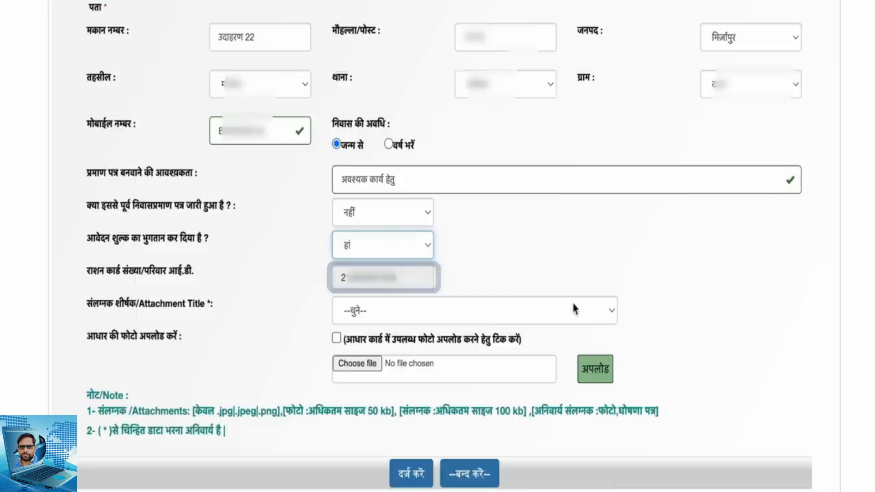
{"action": "key", "text": "Tab"}
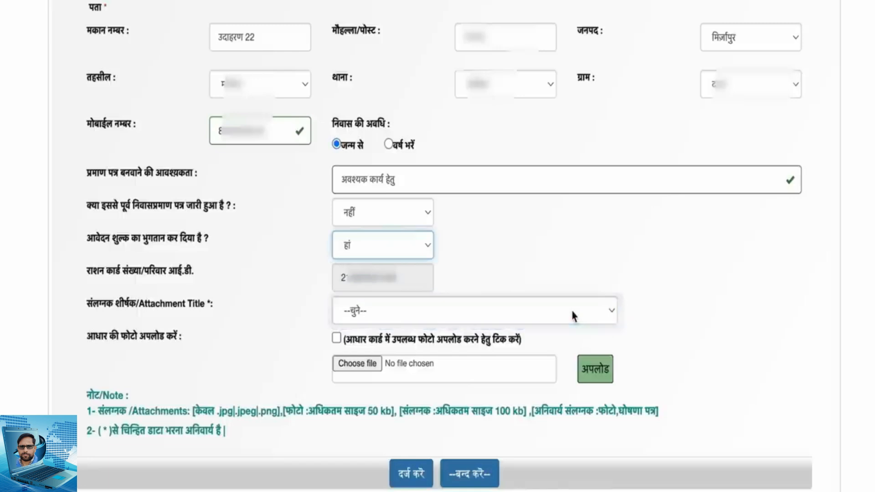
{"action": "left_click", "coordinate": [572, 312]}
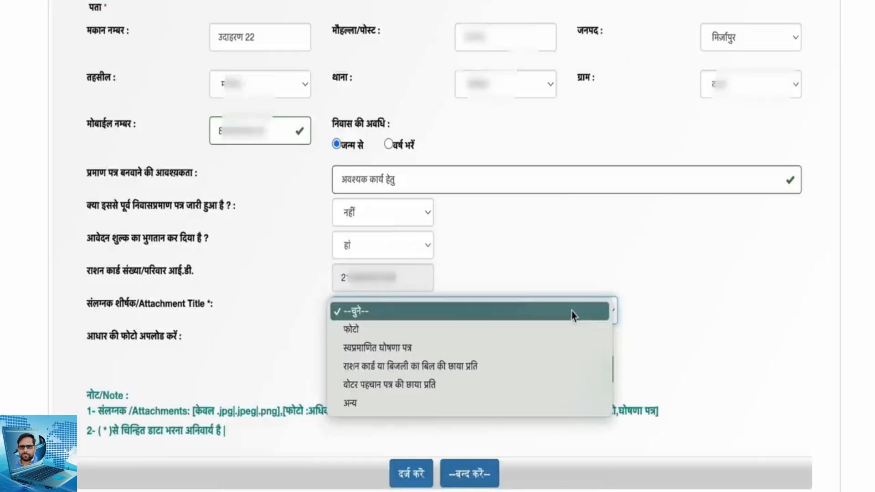
{"action": "left_click", "coordinate": [421, 334]}
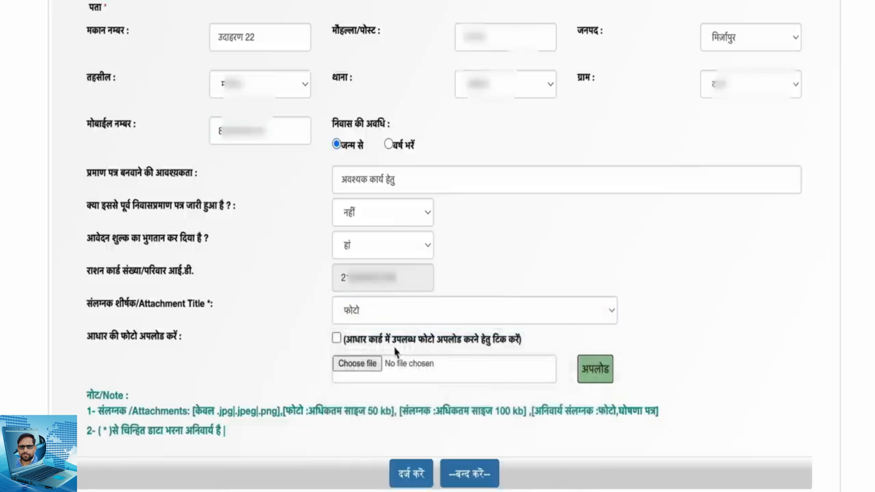
Select the applicant's photo file from its folder on the computer and upload it as the attachment
{"action": "left_click", "coordinate": [344, 362]}
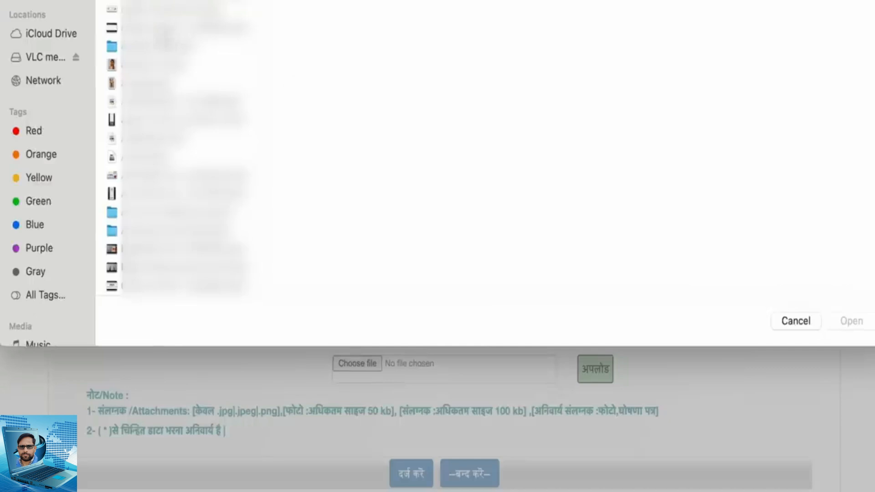
{"action": "scroll", "coordinate": [176, 147], "scroll_direction": "down", "scroll_amount": 10}
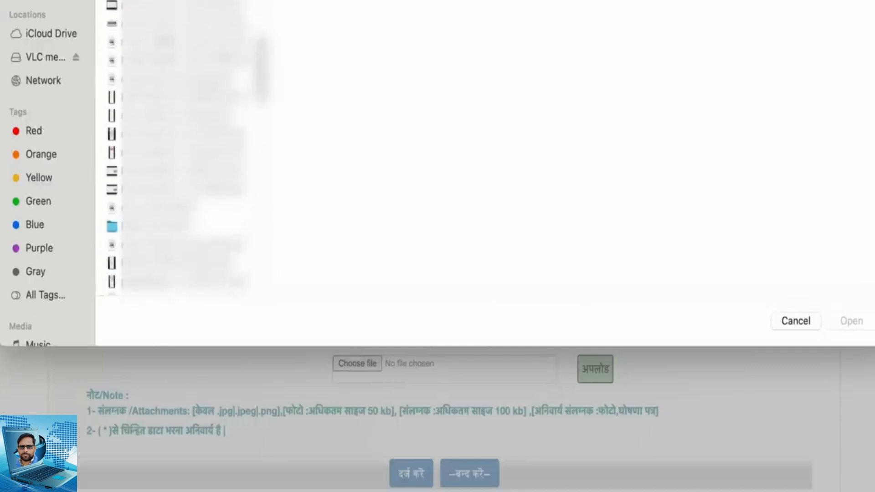
{"action": "scroll", "coordinate": [178, 176], "scroll_direction": "down", "scroll_amount": 5}
{"action": "left_click", "coordinate": [175, 56]}
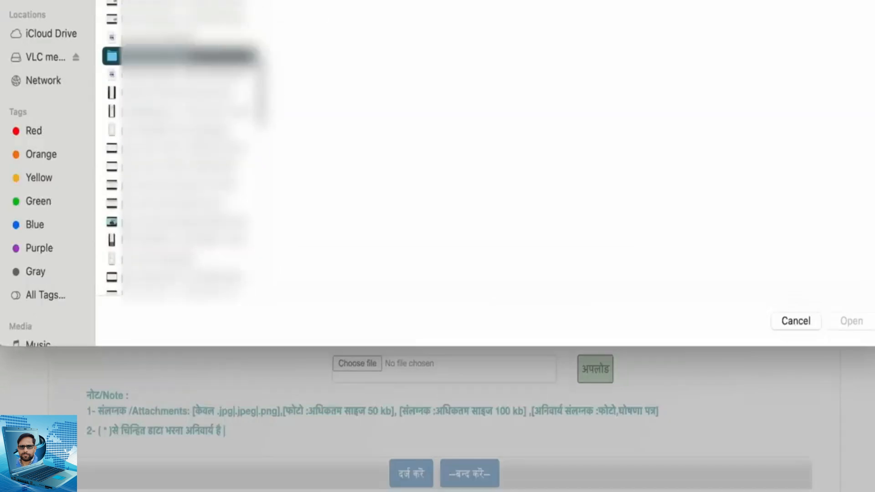
{"action": "left_click", "coordinate": [346, 3]}
{"action": "left_click", "coordinate": [347, 4]}
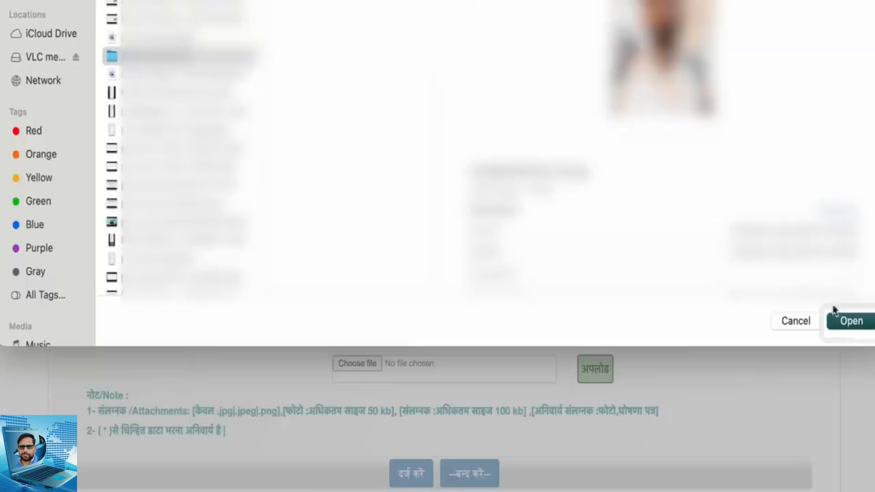
{"action": "left_click", "coordinate": [851, 321]}
{"action": "left_click", "coordinate": [592, 379]}
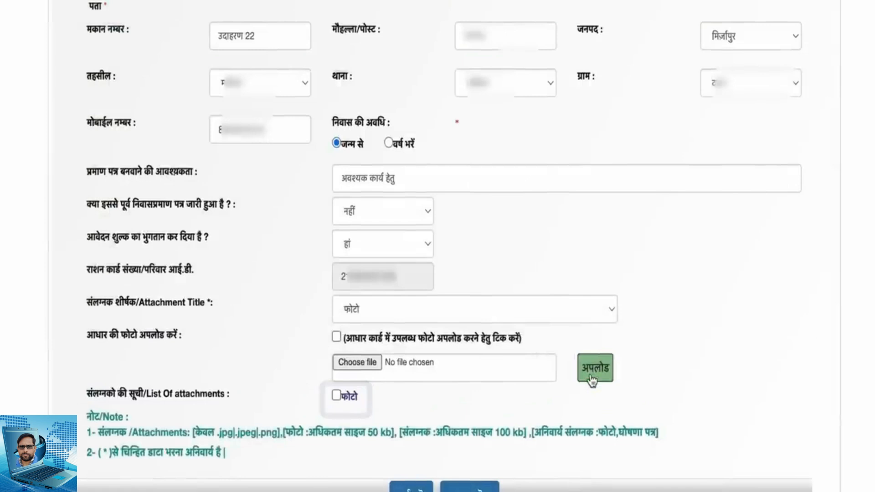
Set the attachment title to स्वप्रमाणित घोषणा पत्र and open the self-declaration form from the eDistrict home page
{"action": "left_click", "coordinate": [586, 315]}
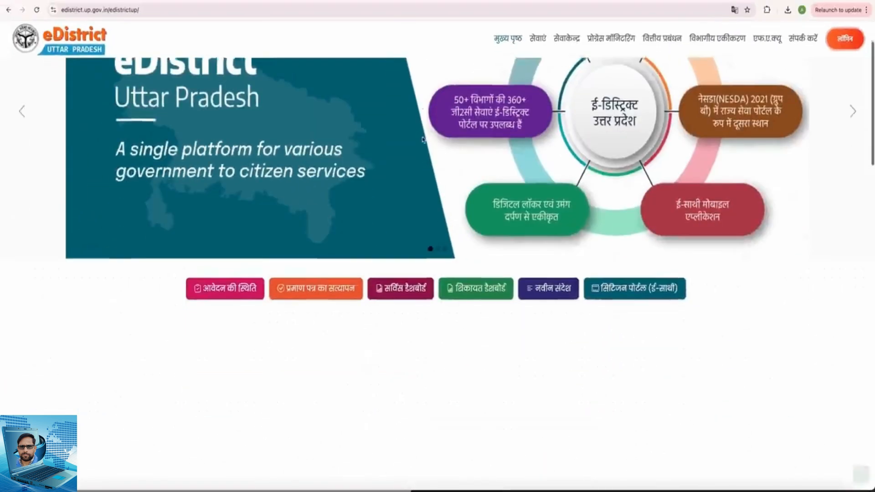
{"action": "scroll", "coordinate": [420, 203], "scroll_direction": "down", "scroll_amount": 10}
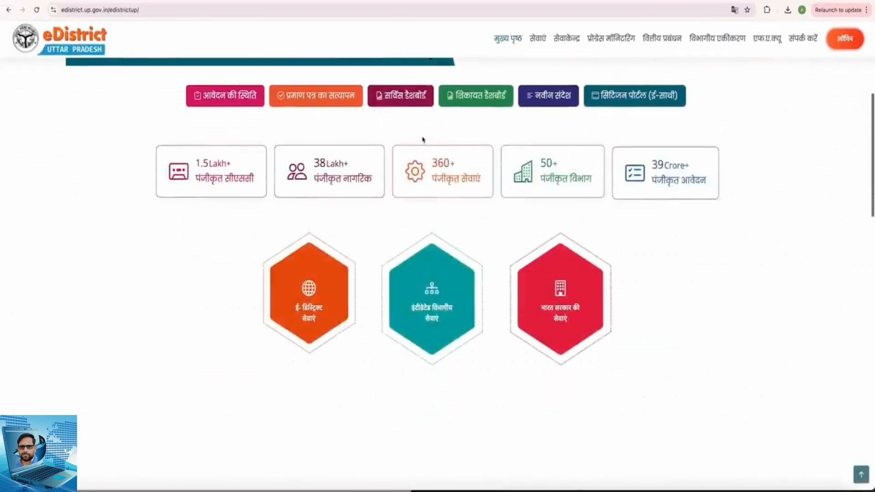
{"action": "scroll", "coordinate": [423, 141], "scroll_direction": "down", "scroll_amount": 8}
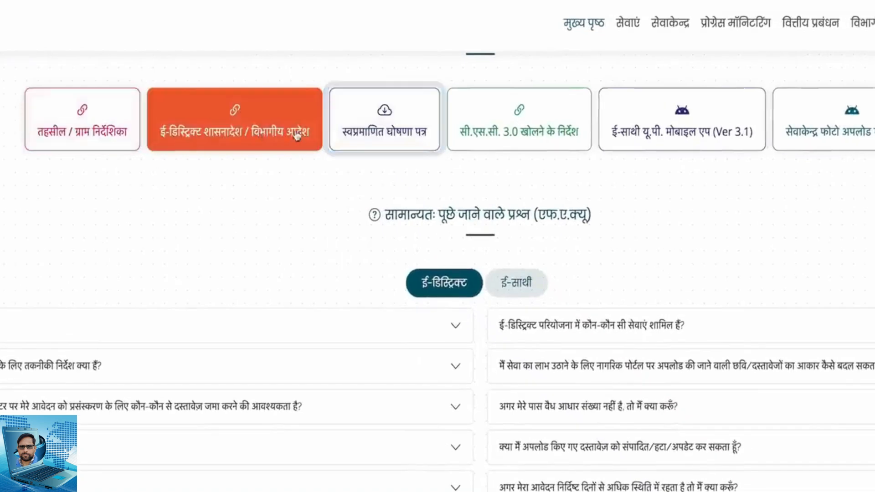
{"action": "left_click", "coordinate": [382, 135]}
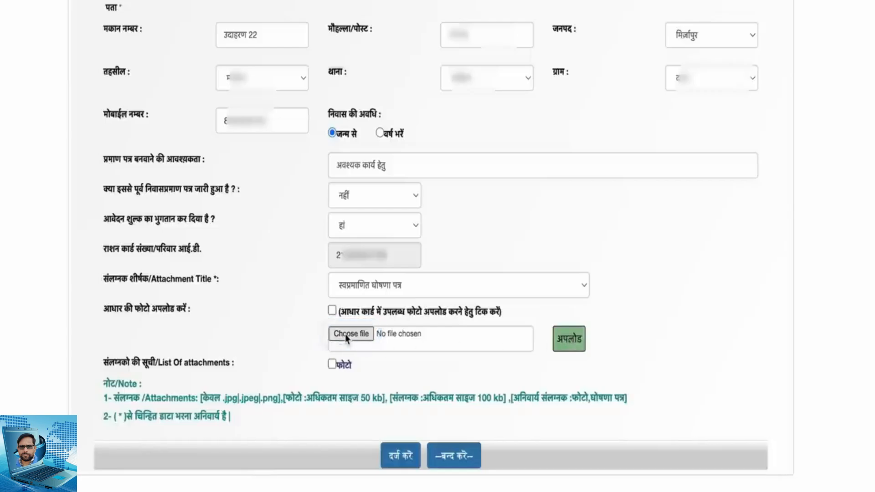
Select the self-declaration file from the computer and upload it as the स्वप्रमाणित घोषणा पत्र attachment
{"action": "left_click", "coordinate": [354, 336]}
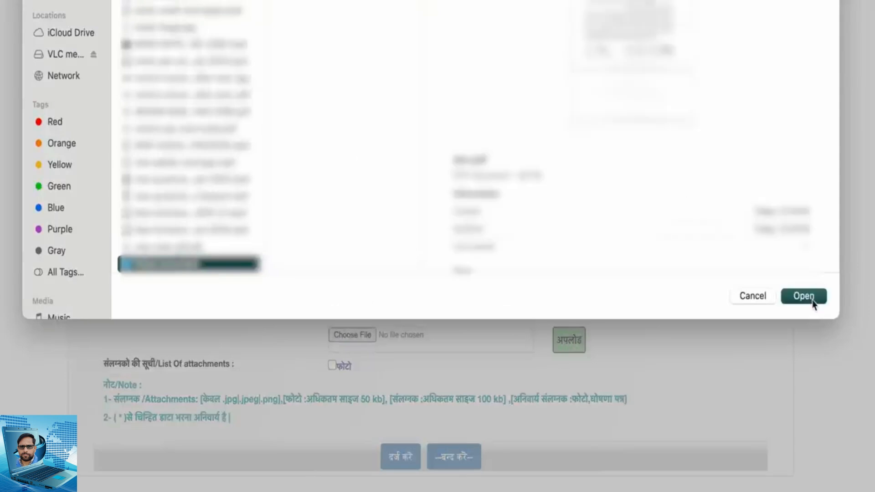
{"action": "left_click", "coordinate": [804, 297]}
{"action": "left_click", "coordinate": [564, 349]}
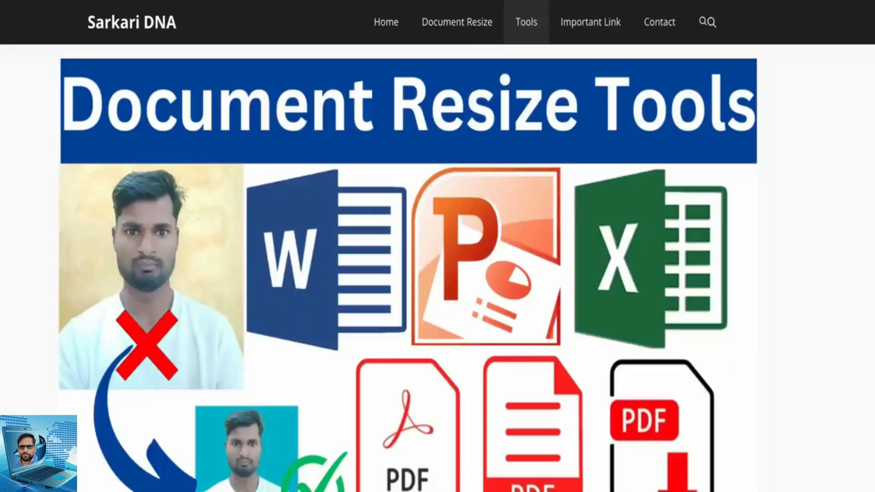
Look up the Photo Resize tool on the image tools page for reducing attachment file sizes
{"action": "scroll", "coordinate": [301, 247], "scroll_direction": "down", "scroll_amount": 10}
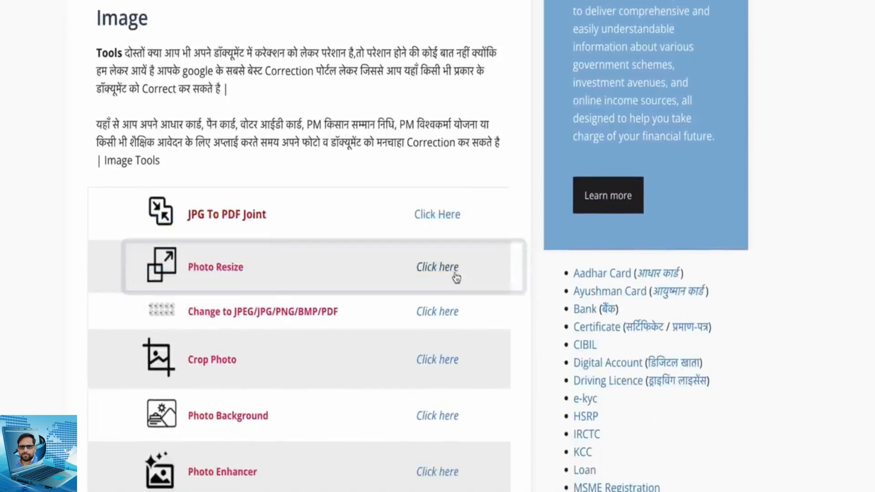
{"action": "left_click", "coordinate": [457, 277]}
{"action": "left_click", "coordinate": [398, 334]}
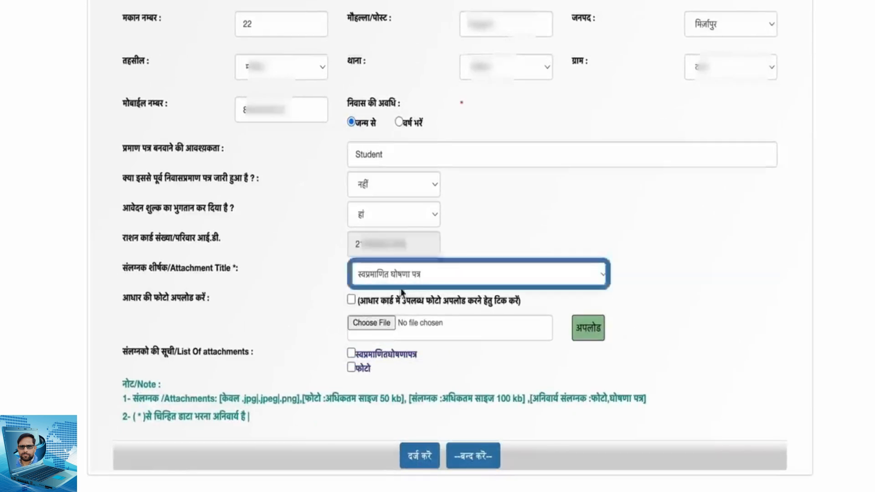
Set the attachment title to अन्य and enter AADHAR CARD as the custom title
{"action": "left_click", "coordinate": [413, 279]}
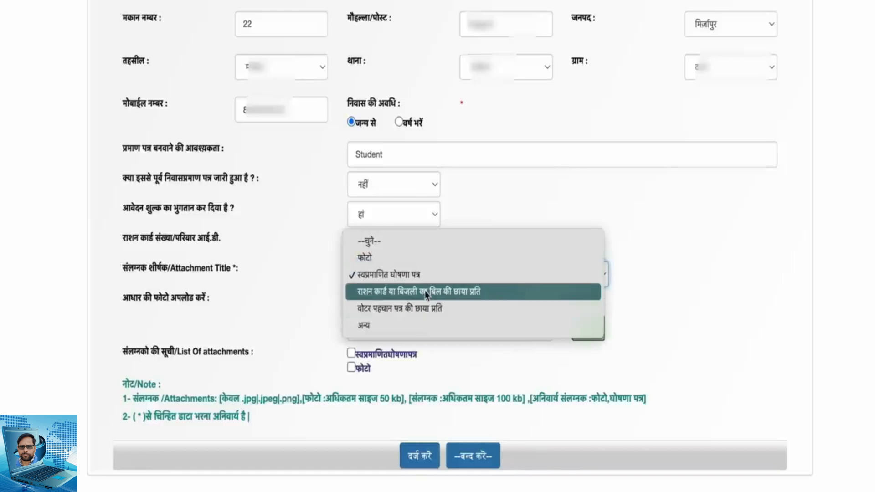
{"action": "left_click", "coordinate": [418, 329]}
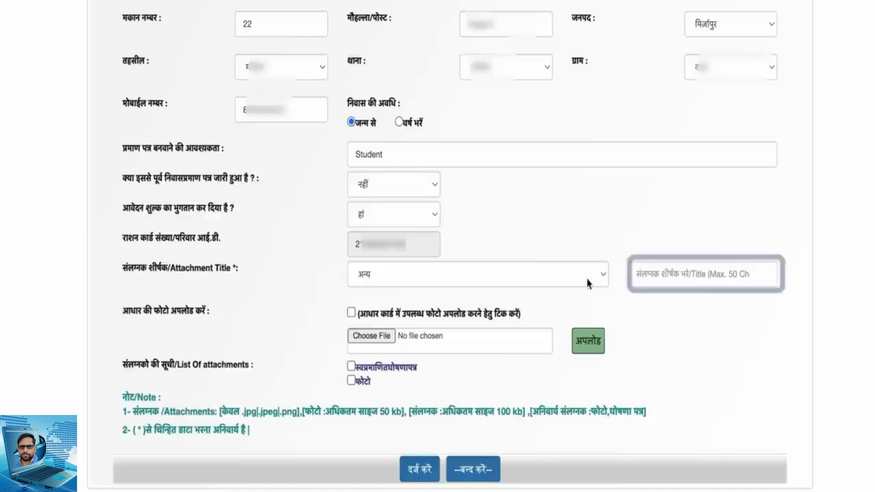
{"action": "left_click", "coordinate": [647, 275]}
{"action": "type", "text": "AADHAR CARD"}
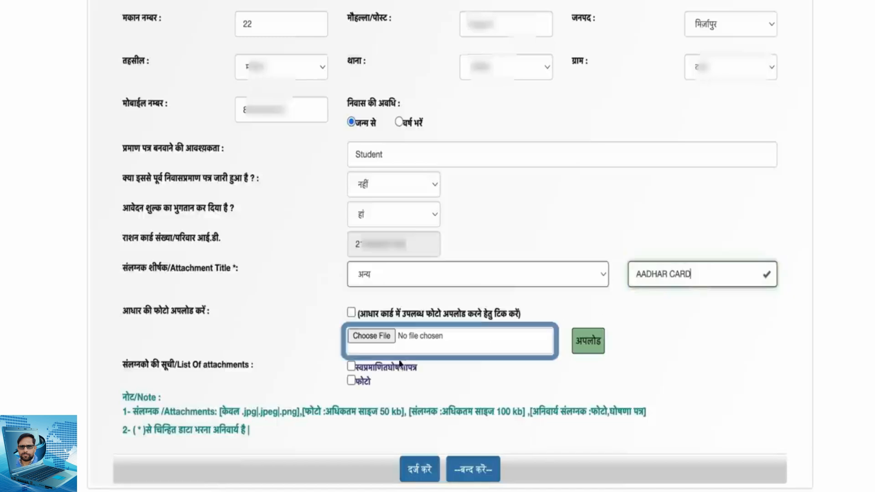
Select the Aadhaar card image from the Downloads folder and upload it as the attachment
{"action": "left_click", "coordinate": [371, 336]}
{"action": "left_click", "coordinate": [354, 64]}
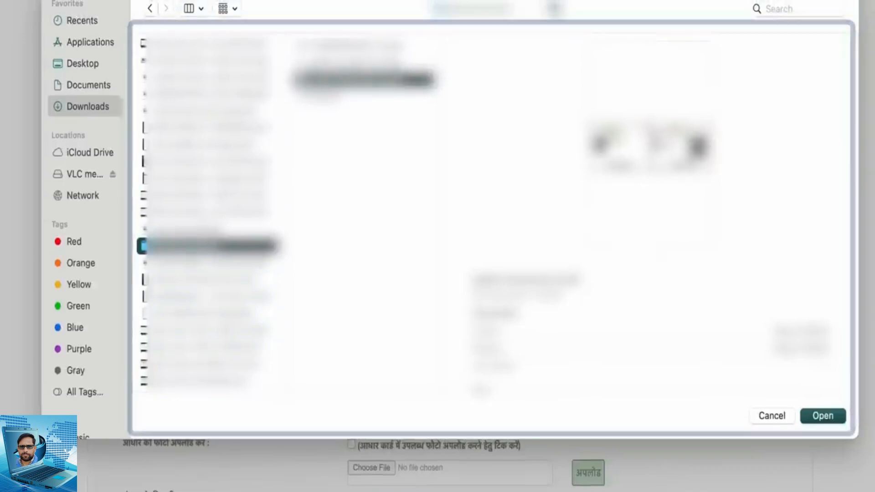
{"action": "left_click", "coordinate": [343, 62]}
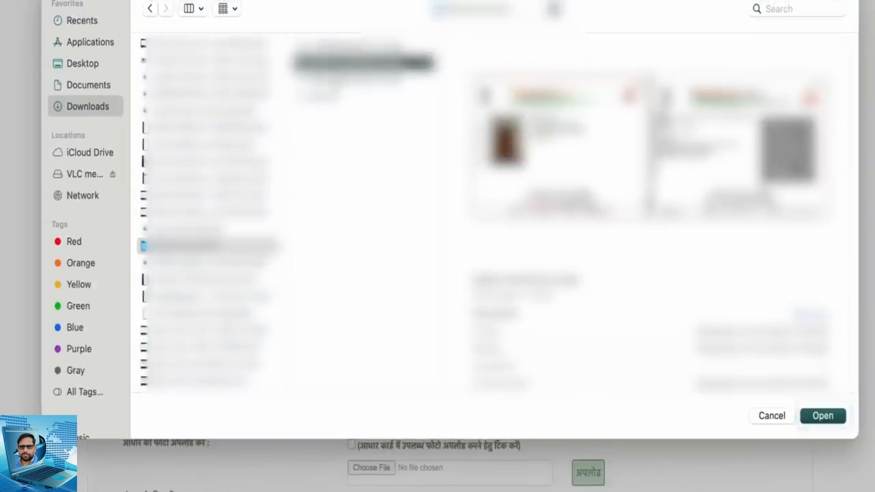
{"action": "key", "text": "Return"}
{"action": "left_click", "coordinate": [594, 369]}
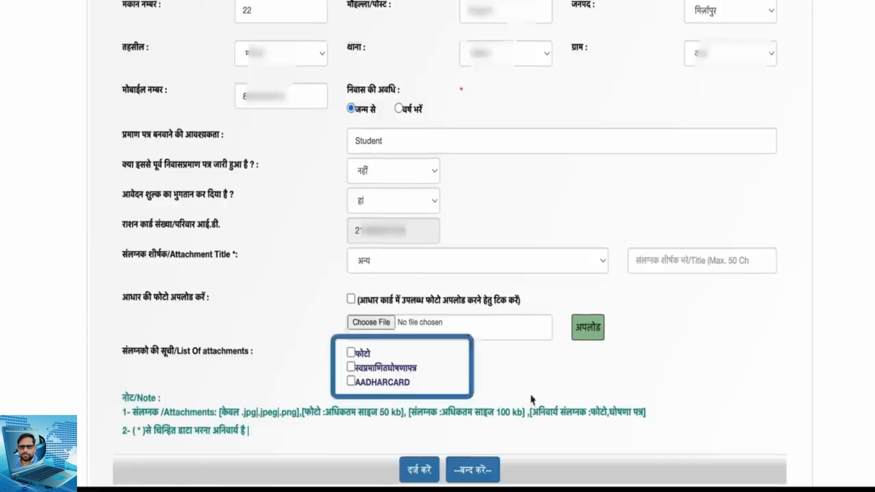
Submit the completed domicile application and proceed to the ₹15 service fee payment for its application number
{"action": "left_click", "coordinate": [434, 470]}
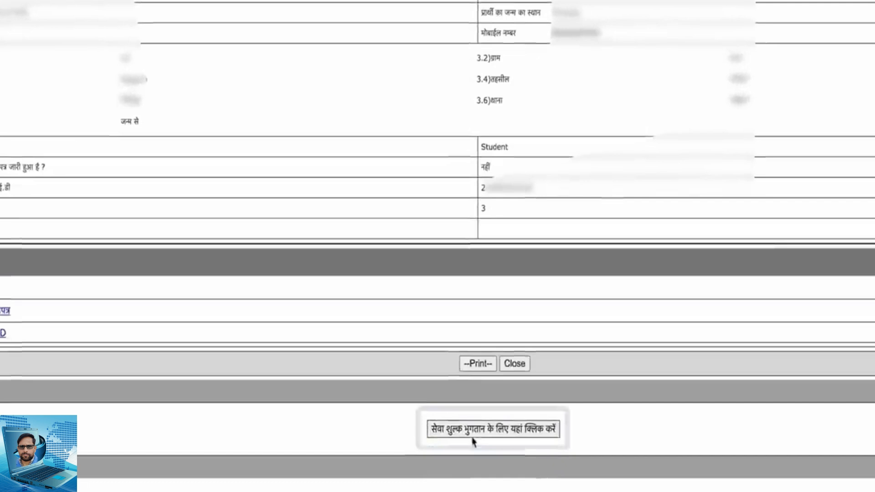
{"action": "left_click", "coordinate": [484, 431]}
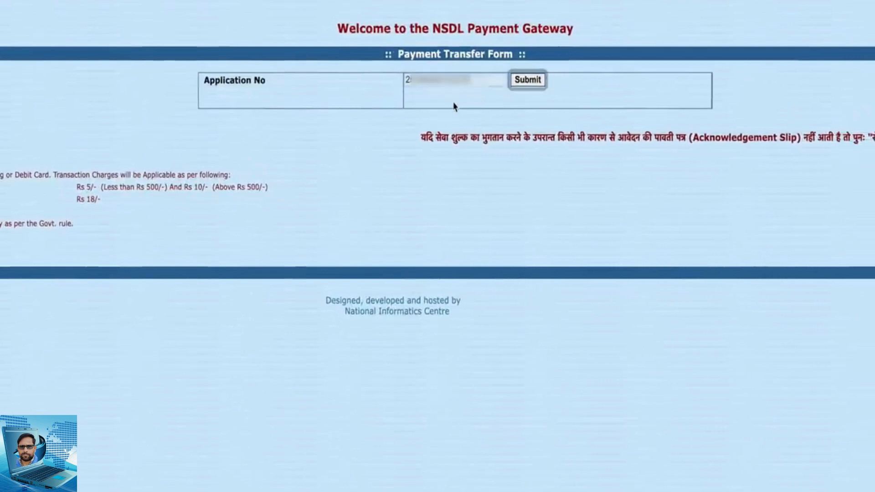
{"action": "left_click", "coordinate": [528, 80]}
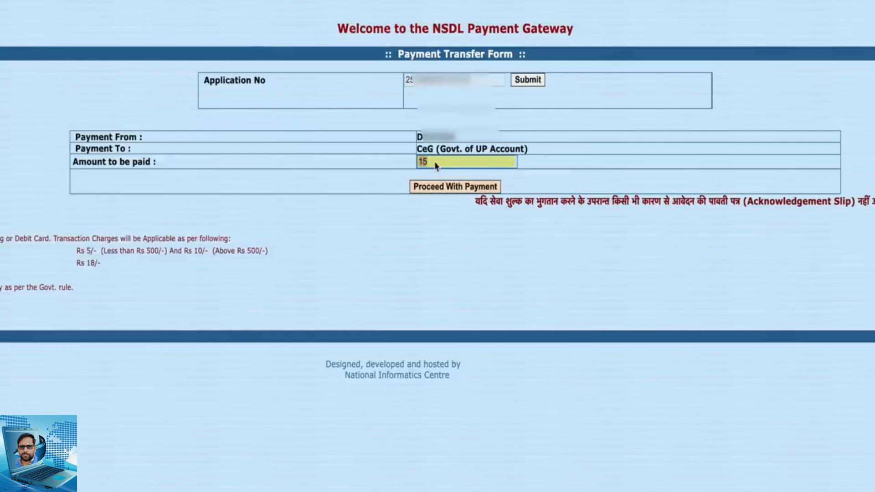
{"action": "left_click", "coordinate": [425, 192]}
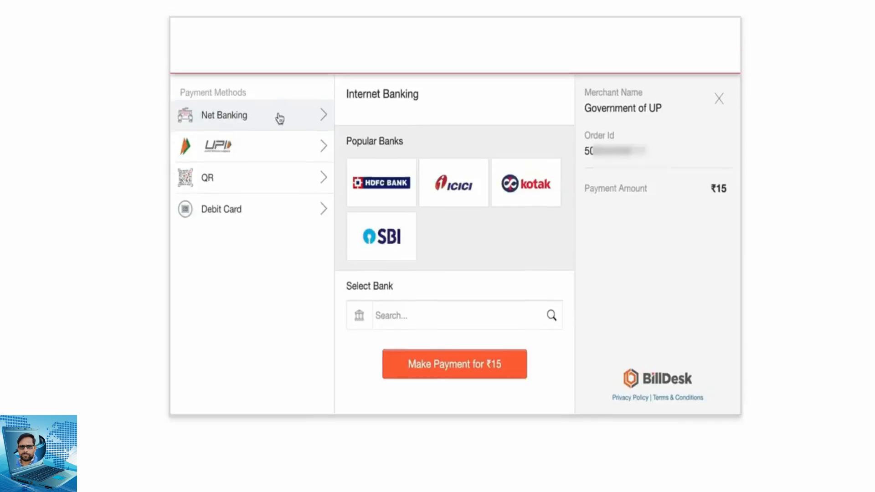
Choose QR as the payment method with BHIM UPI and start the ₹15 payment
{"action": "left_click", "coordinate": [289, 151]}
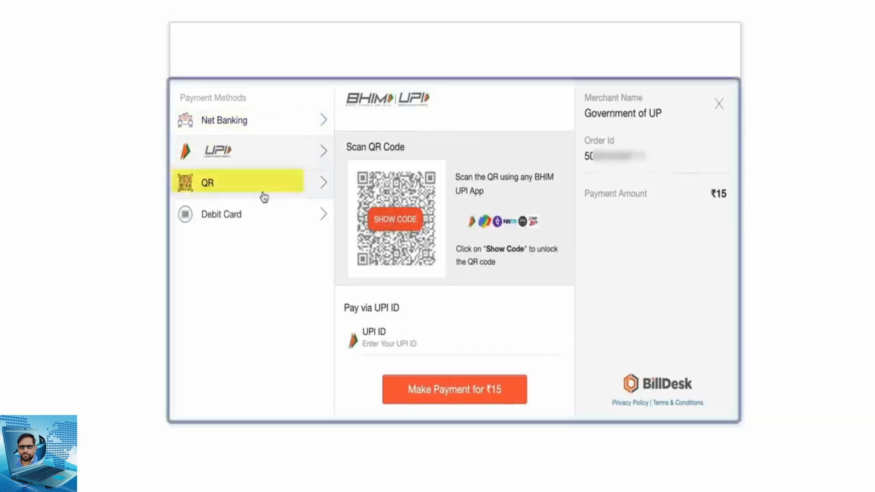
{"action": "left_click", "coordinate": [292, 220]}
{"action": "left_click", "coordinate": [291, 182]}
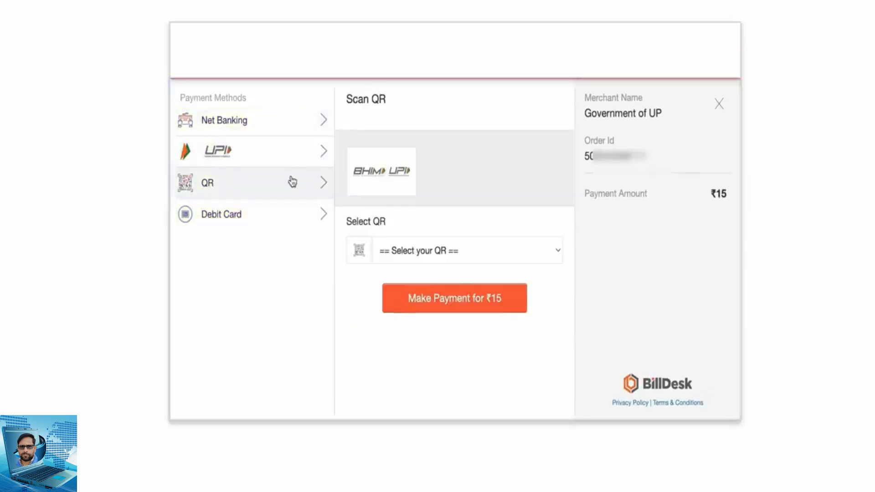
{"action": "left_click", "coordinate": [532, 254]}
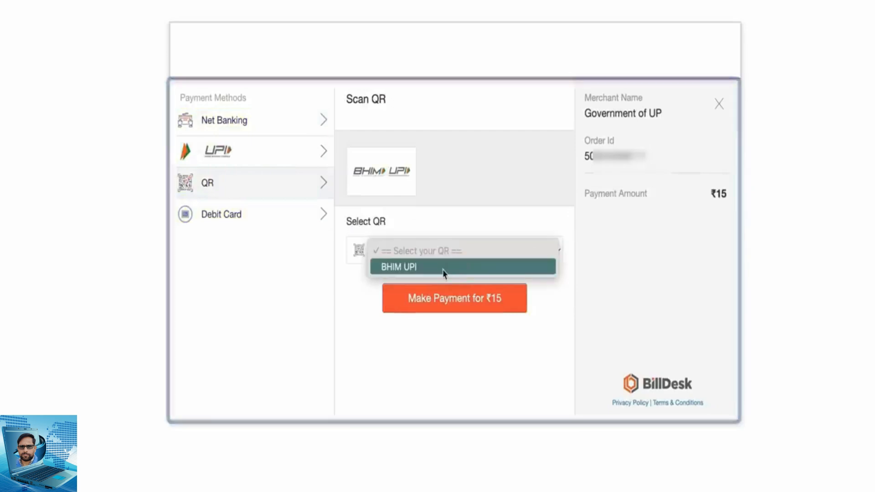
{"action": "left_click", "coordinate": [444, 268]}
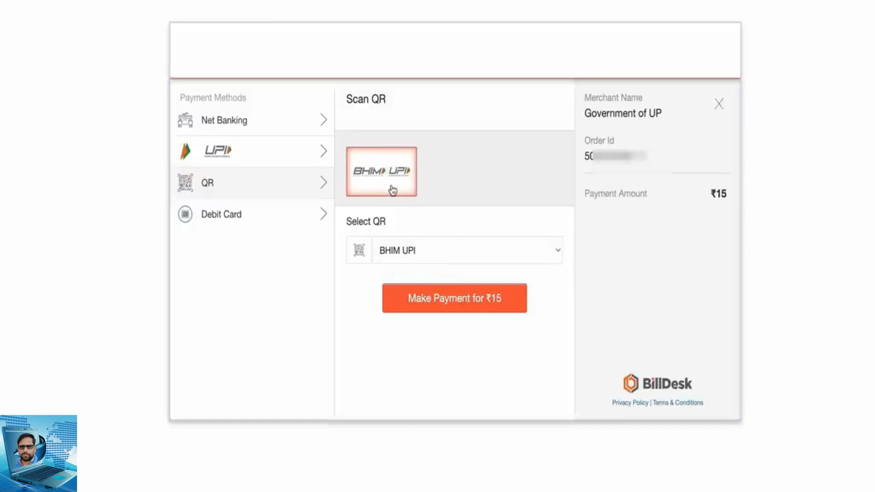
{"action": "left_click", "coordinate": [536, 257]}
{"action": "left_click", "coordinate": [524, 255]}
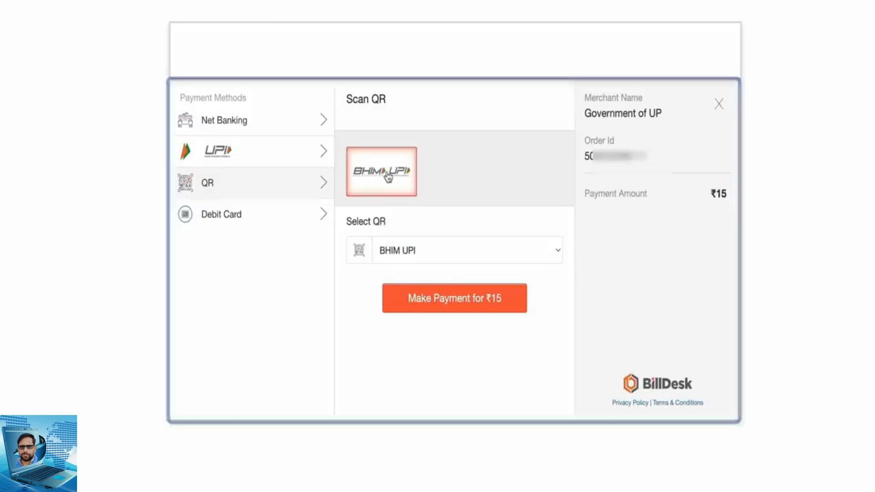
{"action": "left_click", "coordinate": [504, 297]}
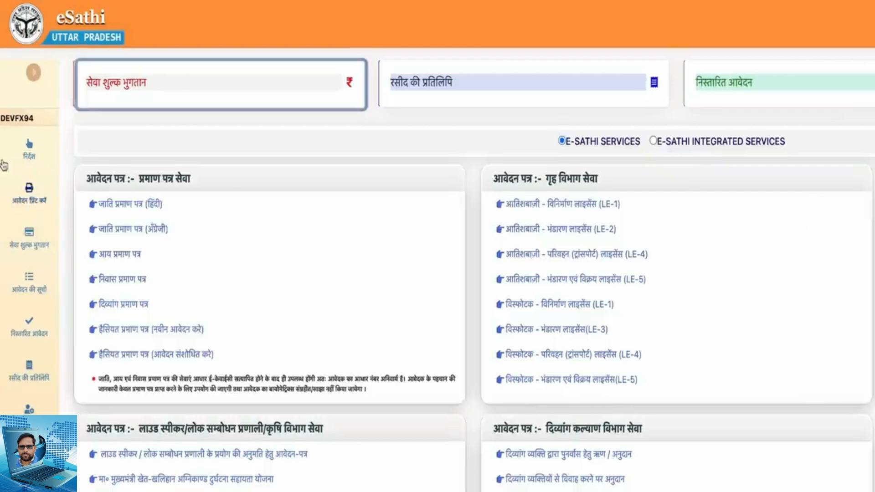
Open सेवा शुल्क भुगतान on the eSathi dashboard, submit the application number and save the transaction details
{"action": "left_click", "coordinate": [316, 87]}
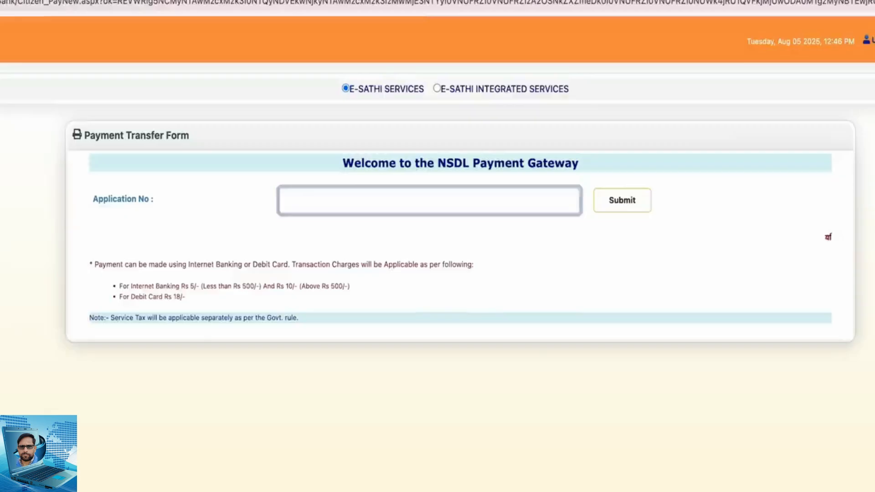
{"action": "left_click", "coordinate": [330, 201]}
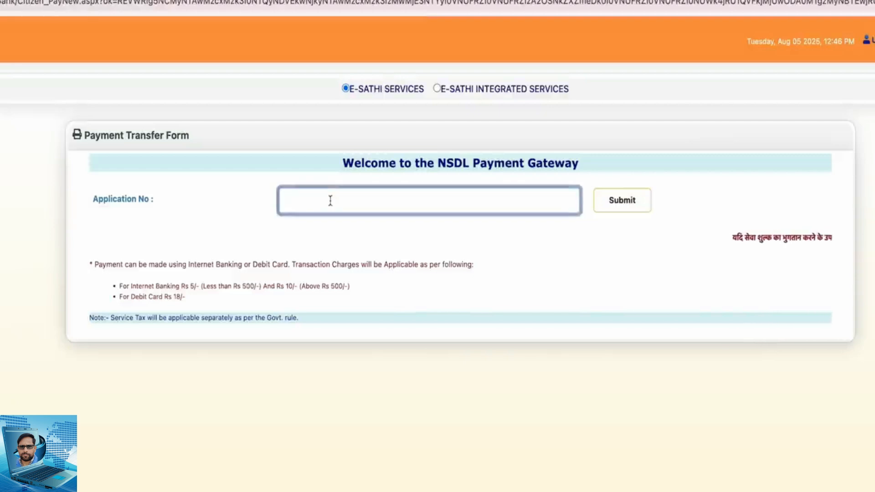
{"action": "key", "text": "super+v"}
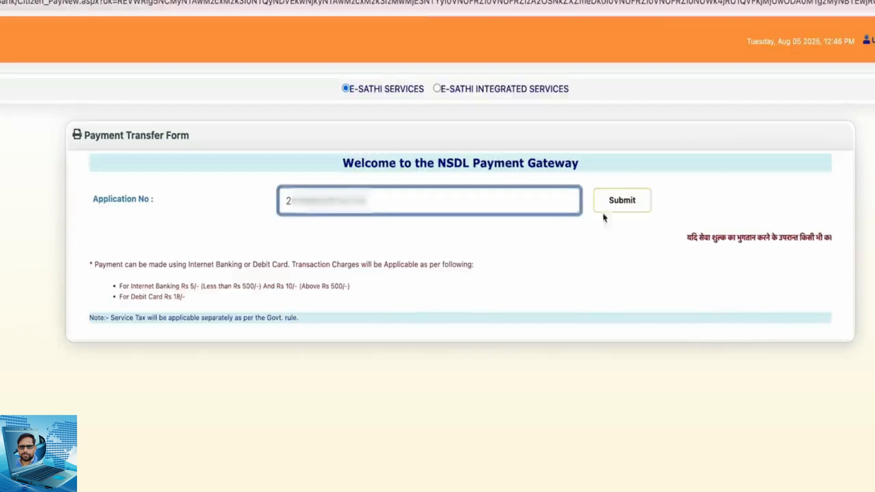
{"action": "left_click", "coordinate": [636, 206]}
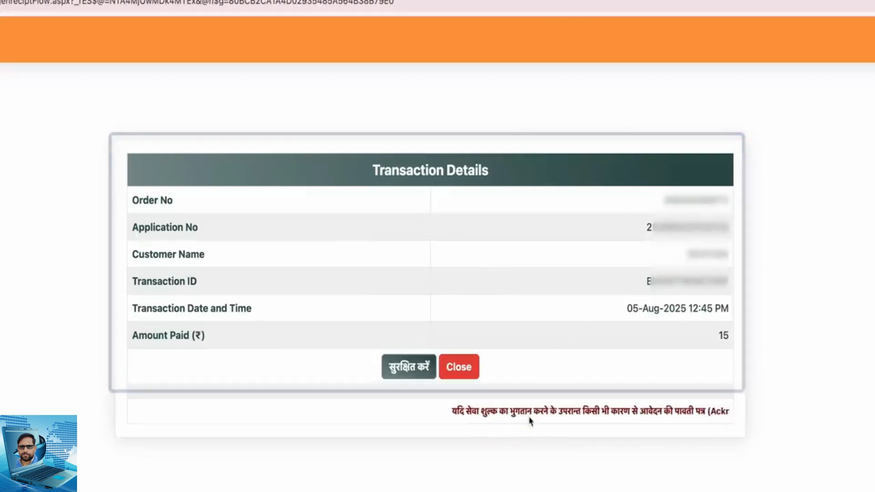
{"action": "left_click", "coordinate": [409, 367]}
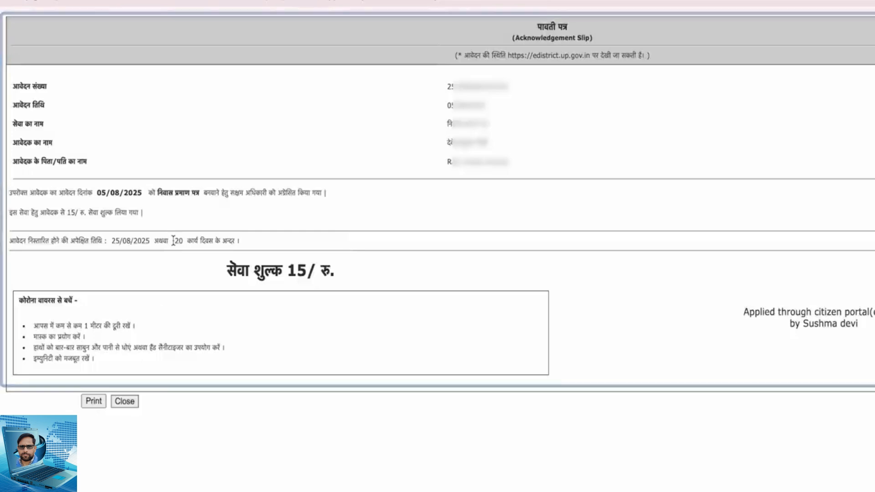
Examine the expected disposal period in working days on the acknowledgement slip
{"action": "left_click_drag", "start_coordinate": [174, 240], "coordinate": [259, 253]}
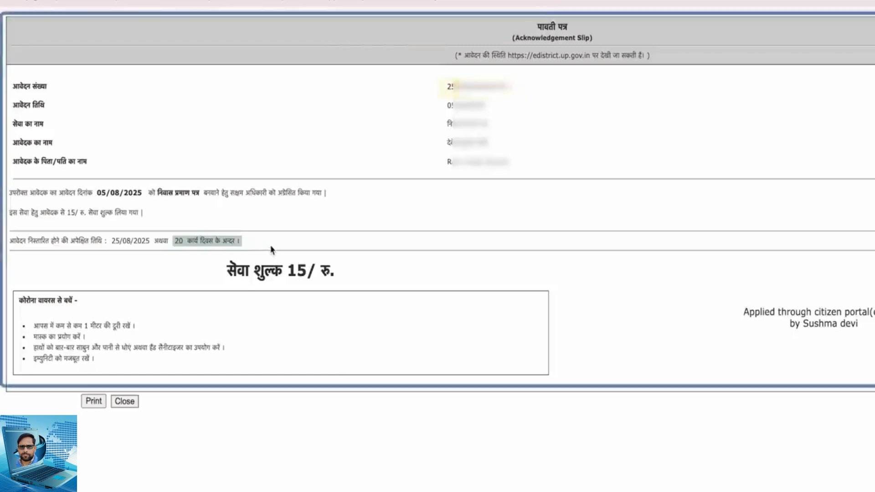
{"action": "left_click", "coordinate": [272, 250]}
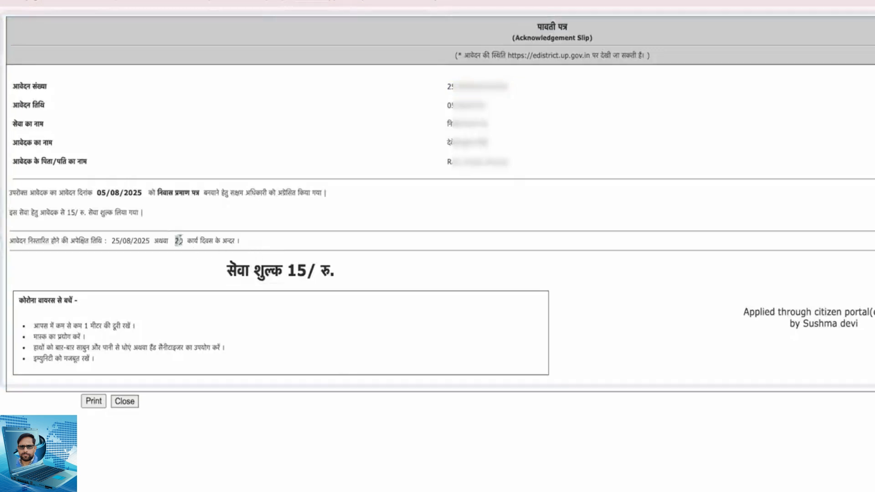
{"action": "left_click_drag", "start_coordinate": [178, 240], "coordinate": [278, 248]}
{"action": "left_click", "coordinate": [278, 248]}
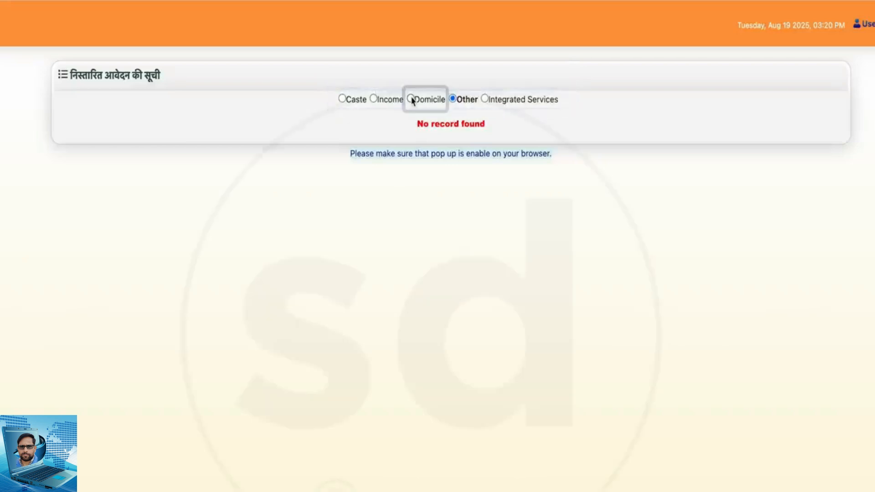
List the disposed Domicile applications and open the issued निवास प्रमाण पत्र, dismissing the translation prompt
{"action": "left_click", "coordinate": [412, 99]}
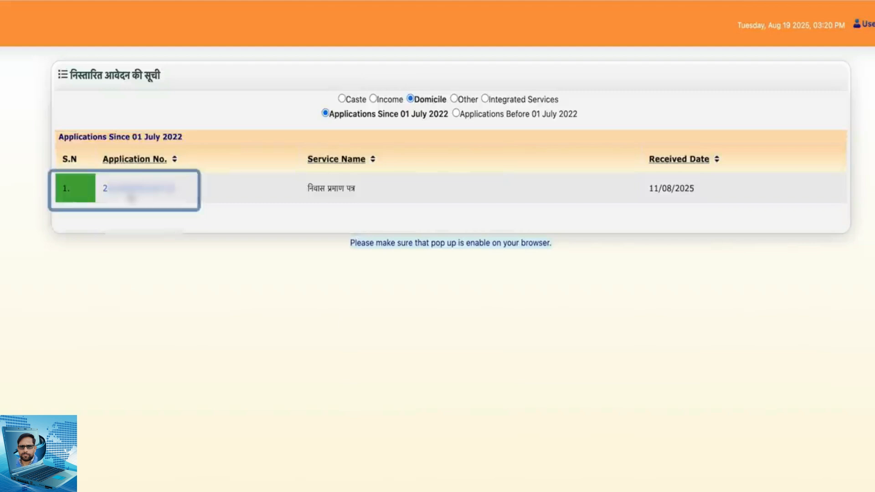
{"action": "left_click", "coordinate": [131, 195]}
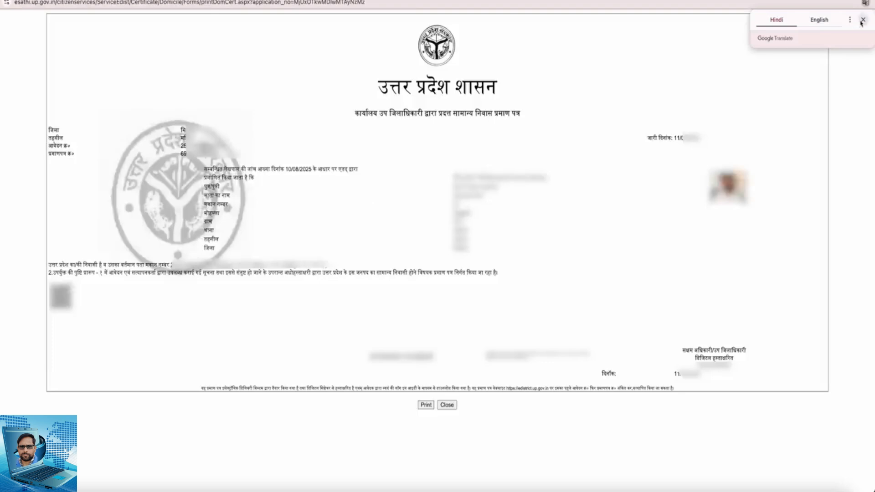
{"action": "left_click", "coordinate": [862, 20]}
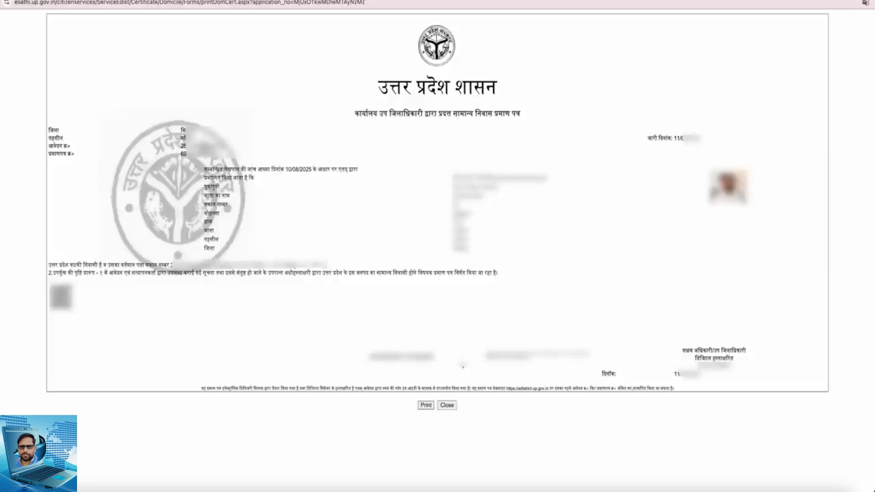
Print the domicile certificate to a PDF file with all pages in portrait layout
{"action": "left_click", "coordinate": [425, 406]}
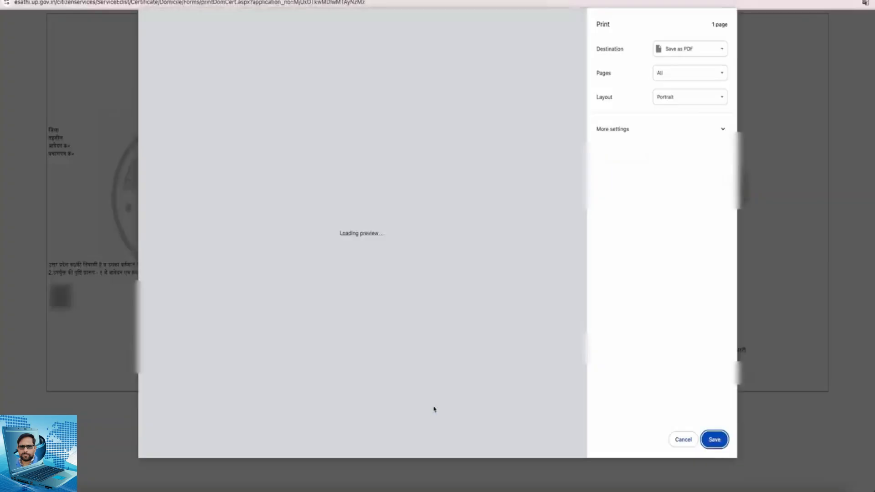
{"action": "left_click", "coordinate": [714, 443]}
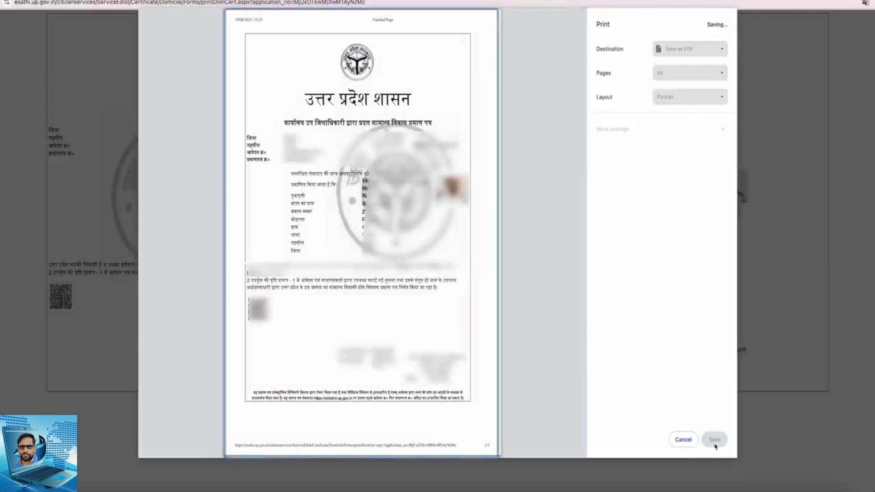